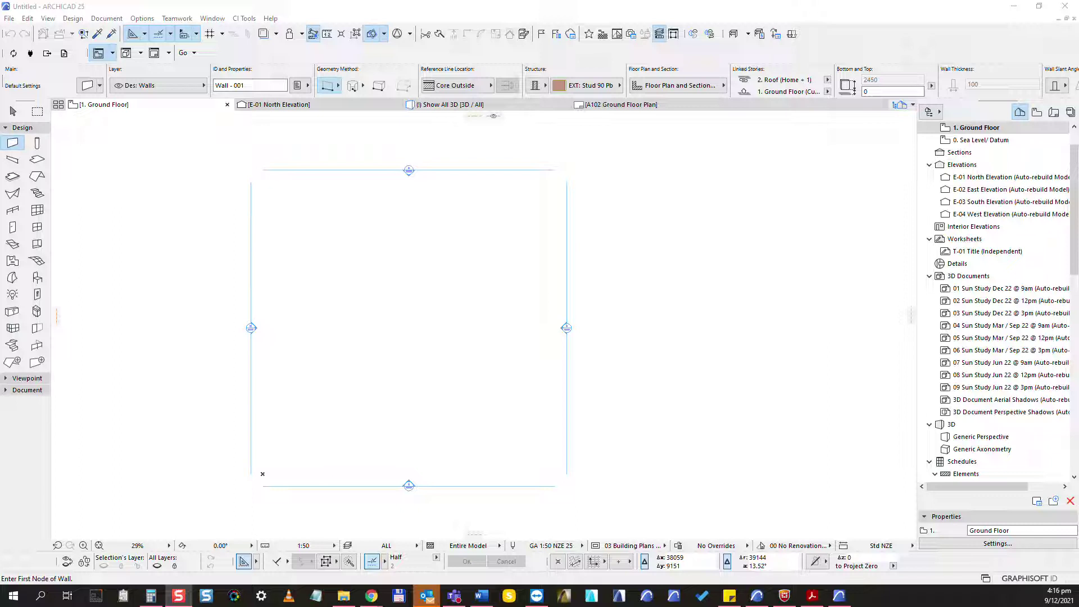
Open the CI Tools Keynotes Manager for the project.
left_click(246, 20)
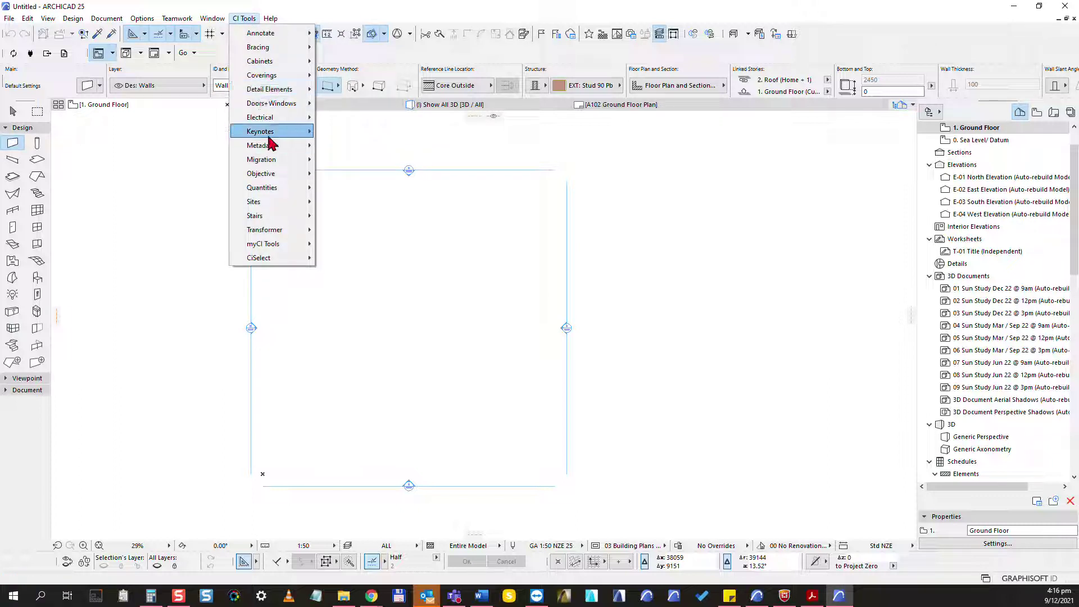
mouse_move(270, 139)
left_click(361, 248)
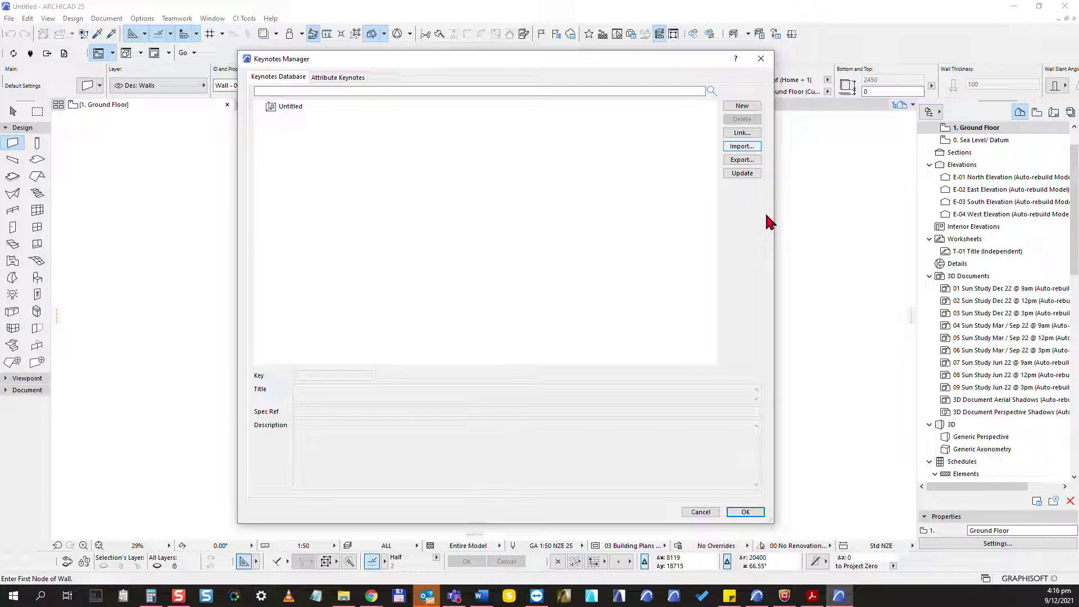
Start a keynotes import and select CI Tools Keynotes.keynotes in C:\Program Files\GRAPHISOFT\ARCHICAD 25\CI Tools Extras.
left_click(747, 147)
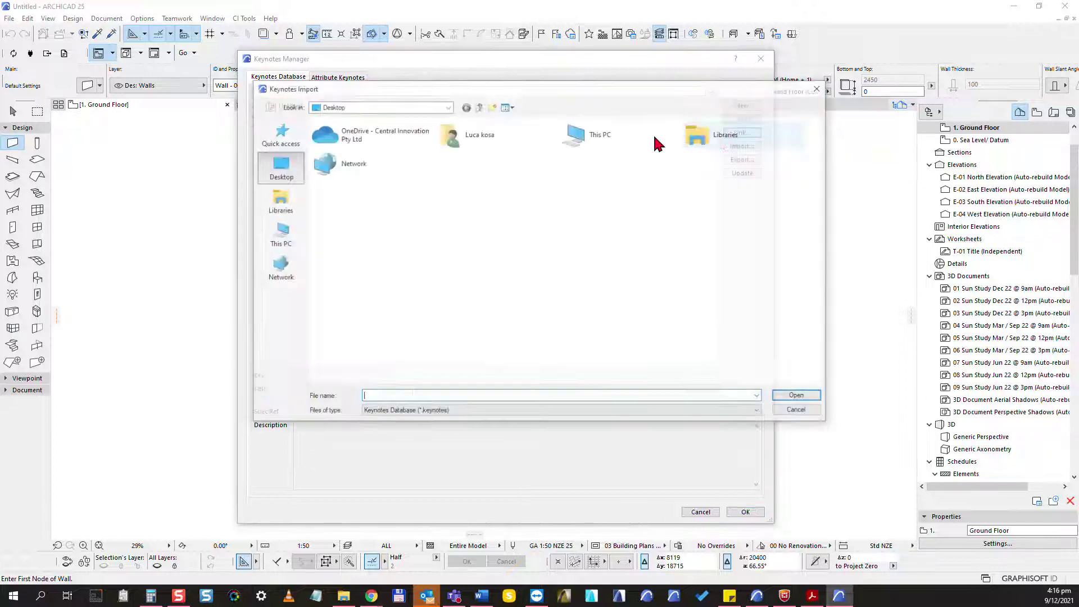
left_click(382, 108)
left_click(342, 260)
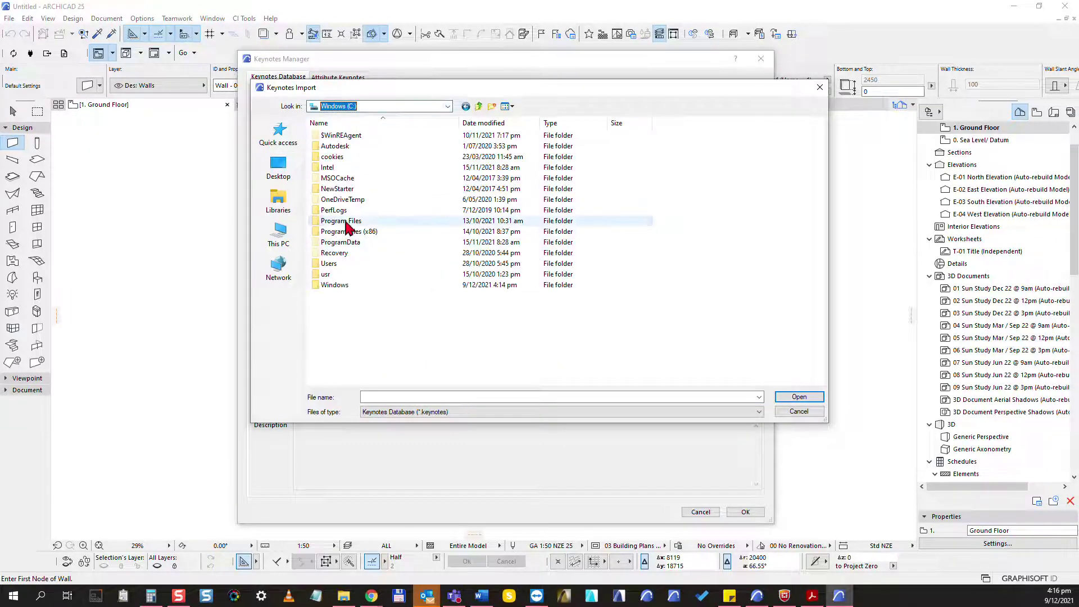
double_click(353, 222)
double_click(339, 284)
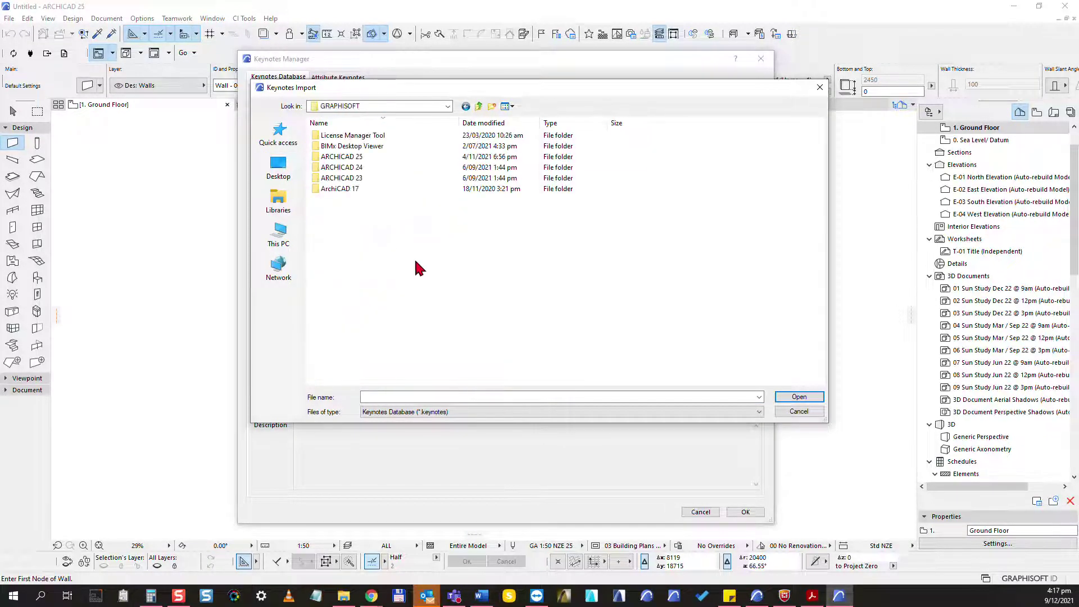
double_click(343, 155)
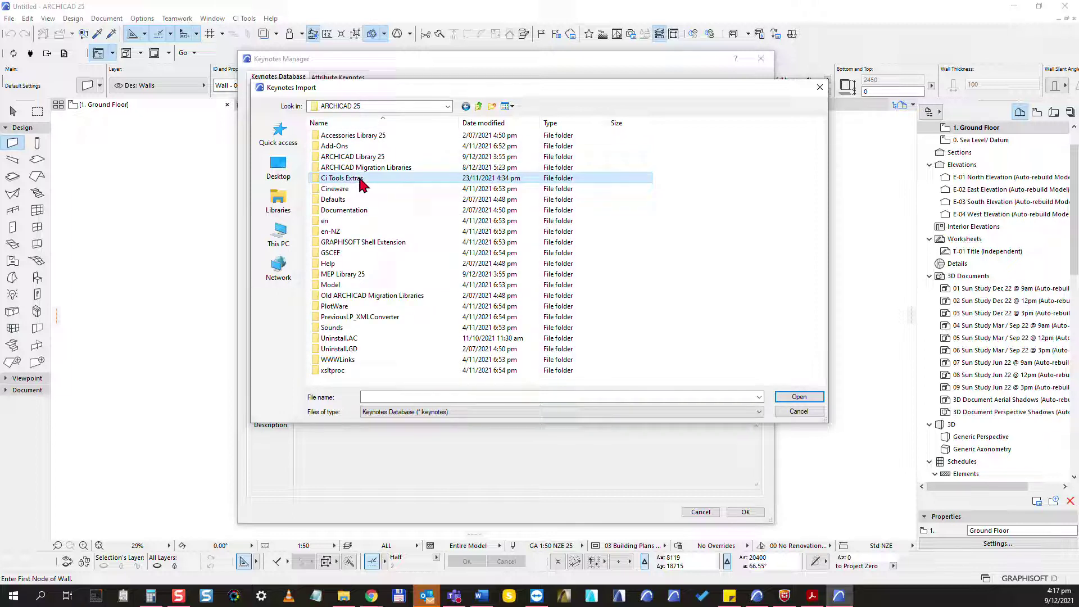
double_click(357, 180)
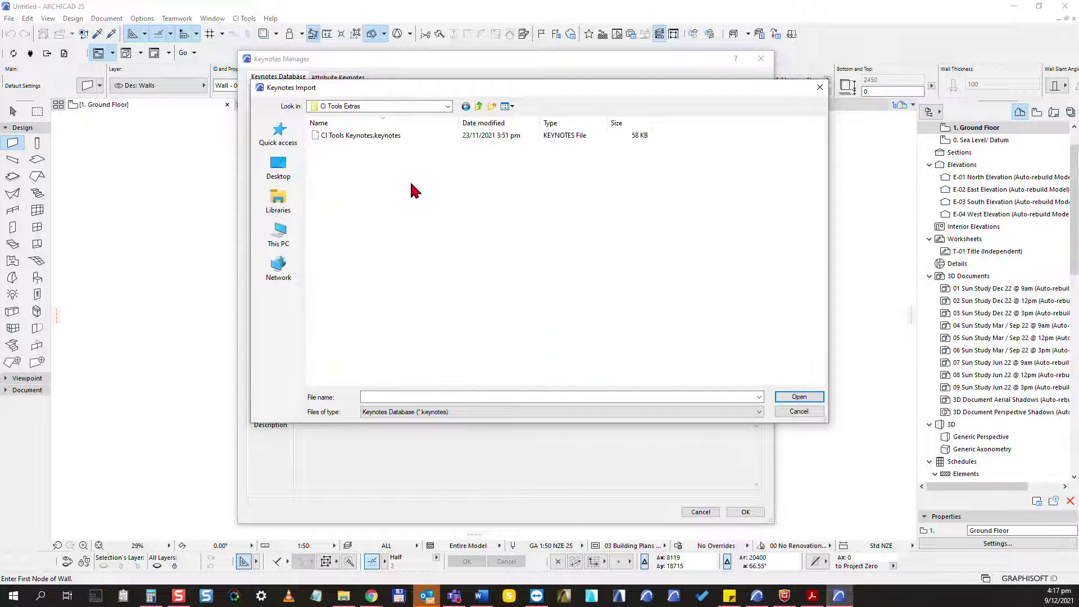
left_click(366, 138)
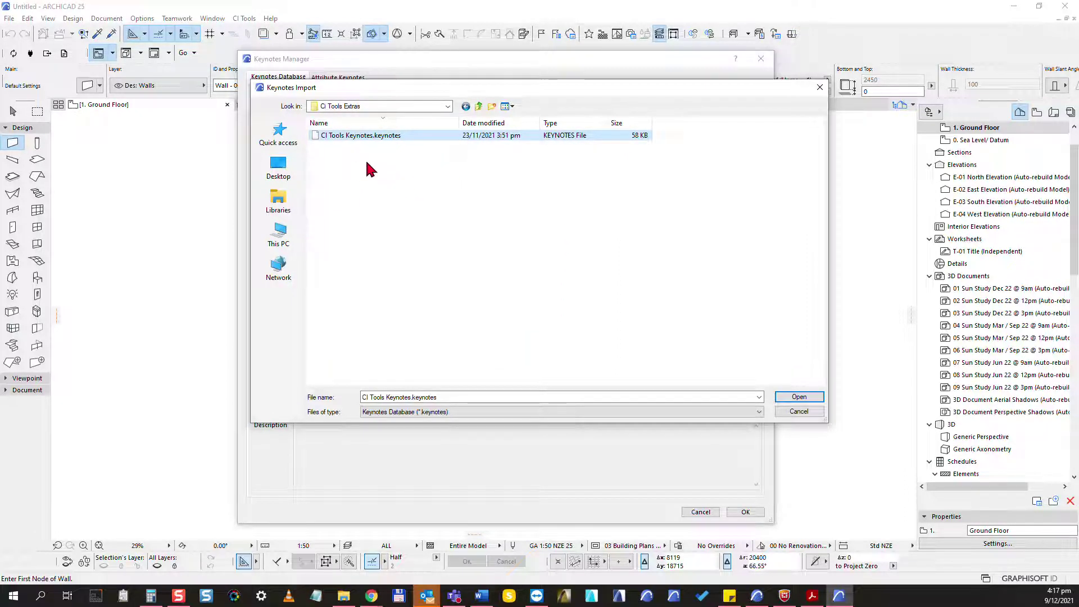
Load the selected CI Tools Keynotes.keynotes file from the CI Tools Extras folder into the project's keynotes database.
left_click_drag(424, 92, 408, 97)
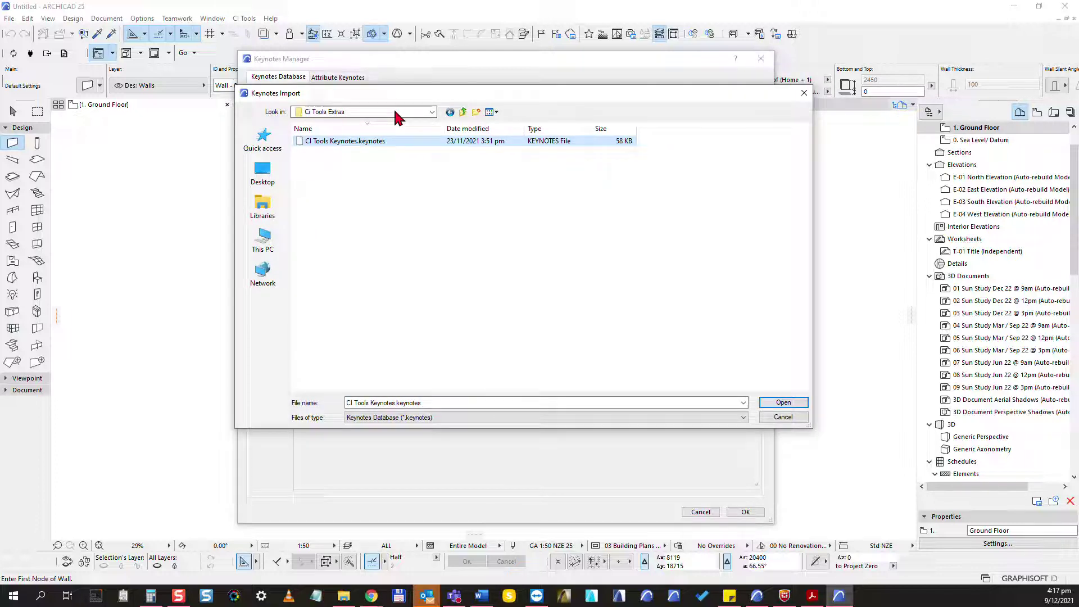
left_click(395, 112)
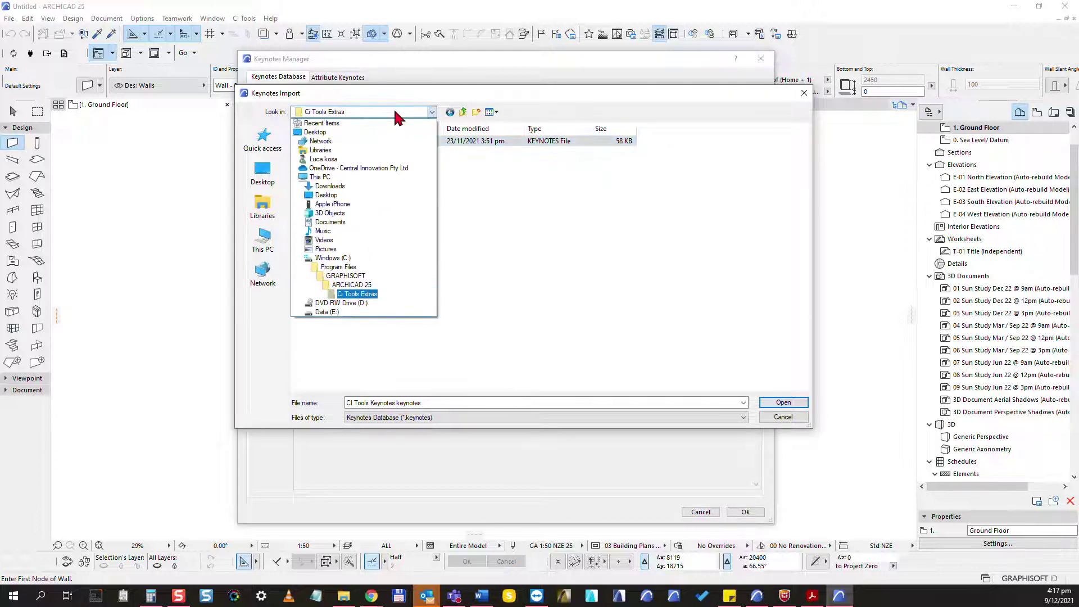
left_click(360, 294)
left_click(779, 404)
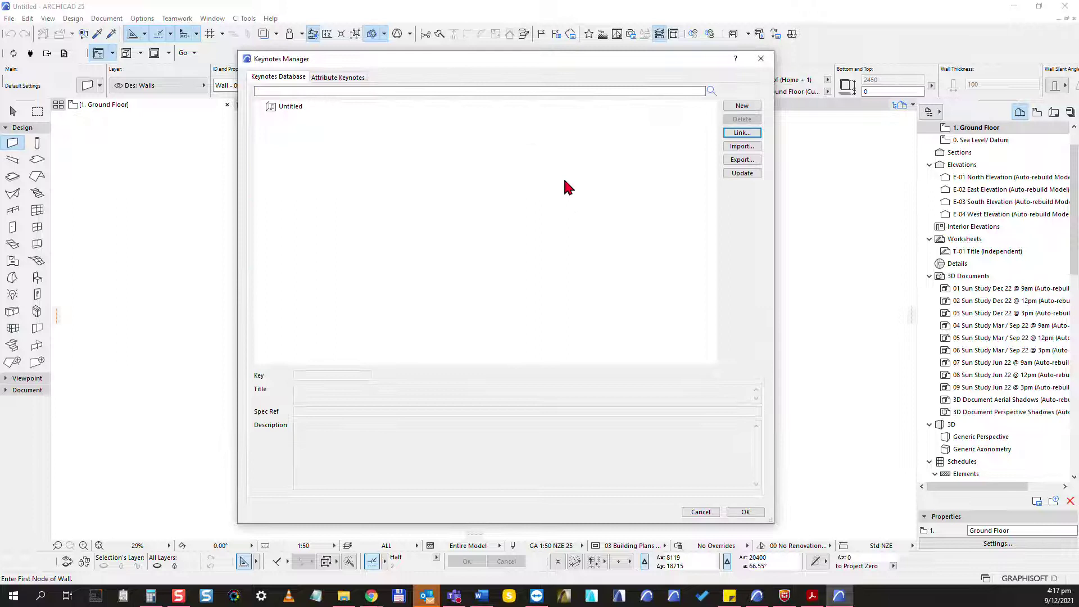
left_click(683, 378)
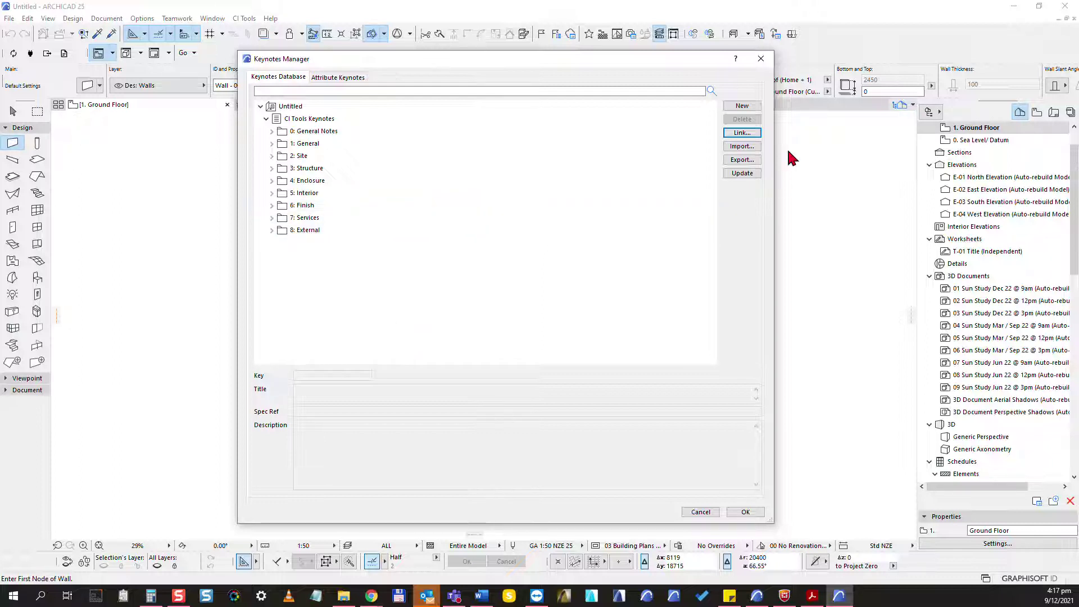
Set up an export of all keynotes to the Desktop in CSV (*.csv) format.
left_click(742, 160)
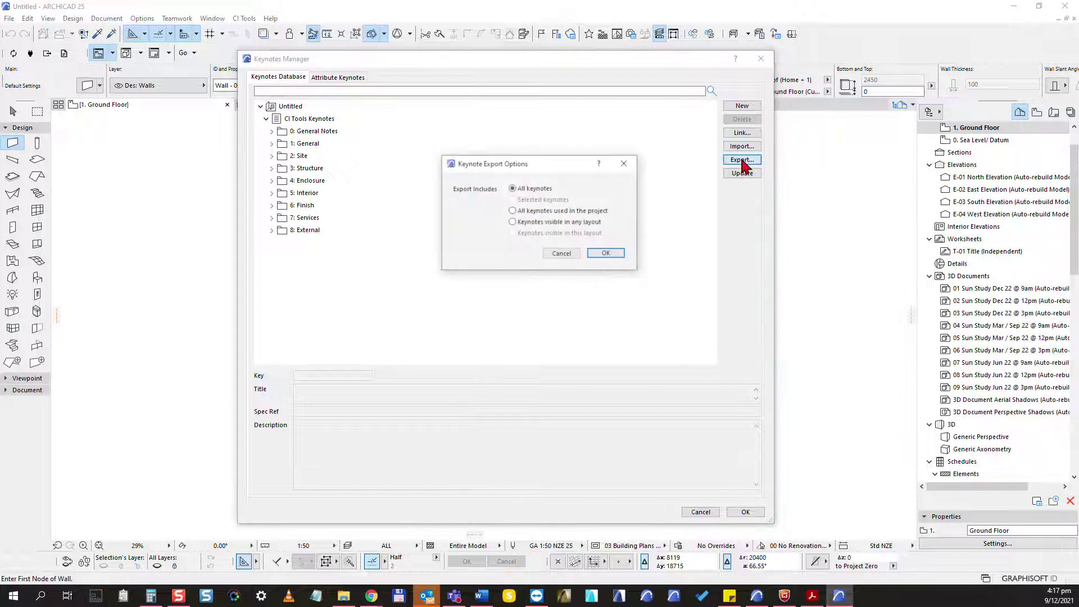
left_click_drag(517, 161, 405, 150)
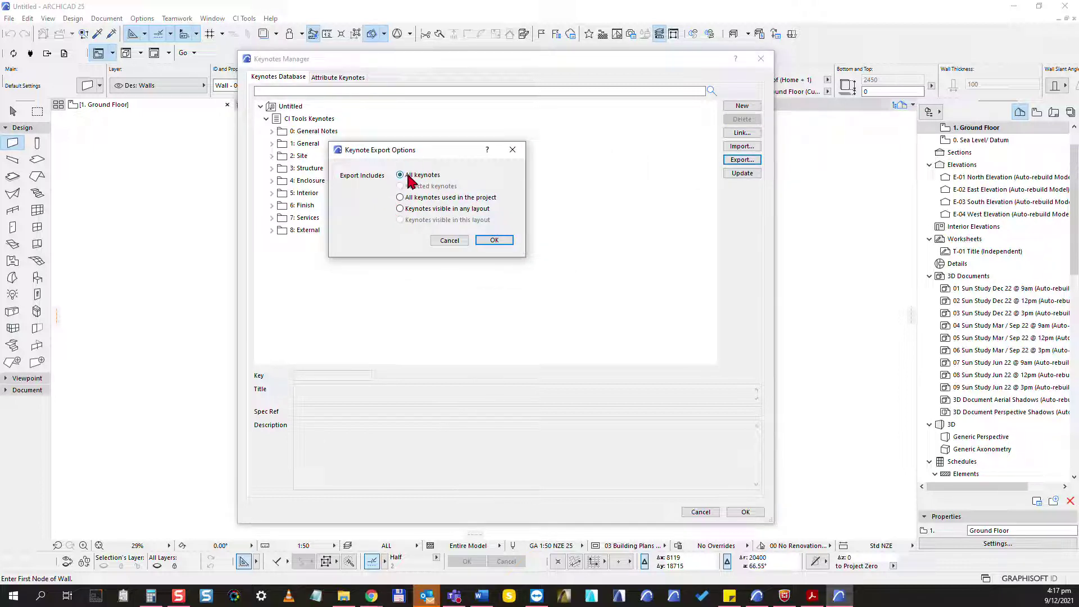
left_click(493, 241)
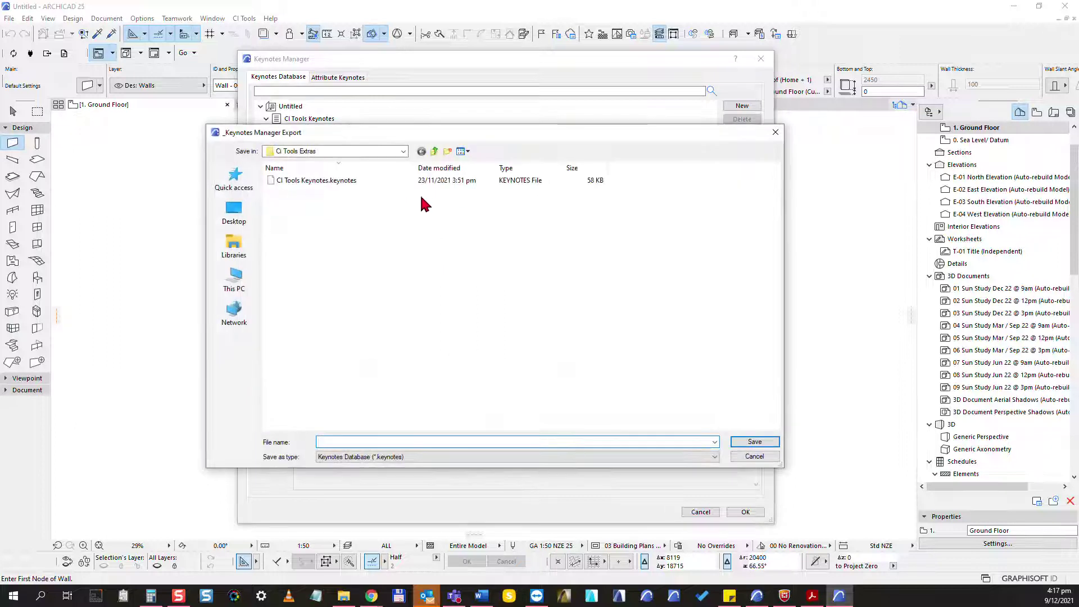
left_click(236, 212)
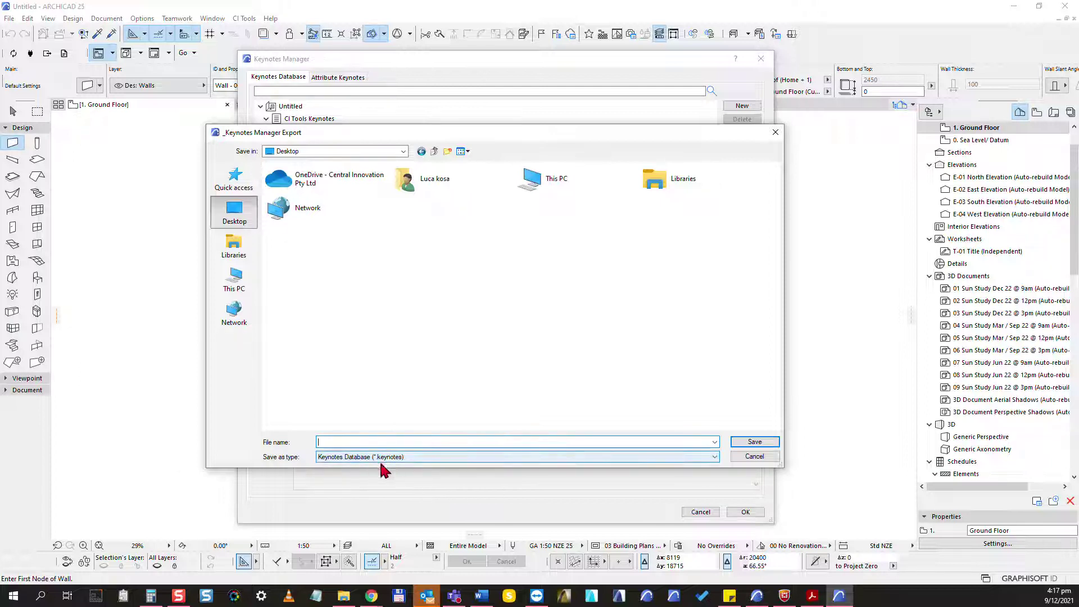
left_click(449, 460)
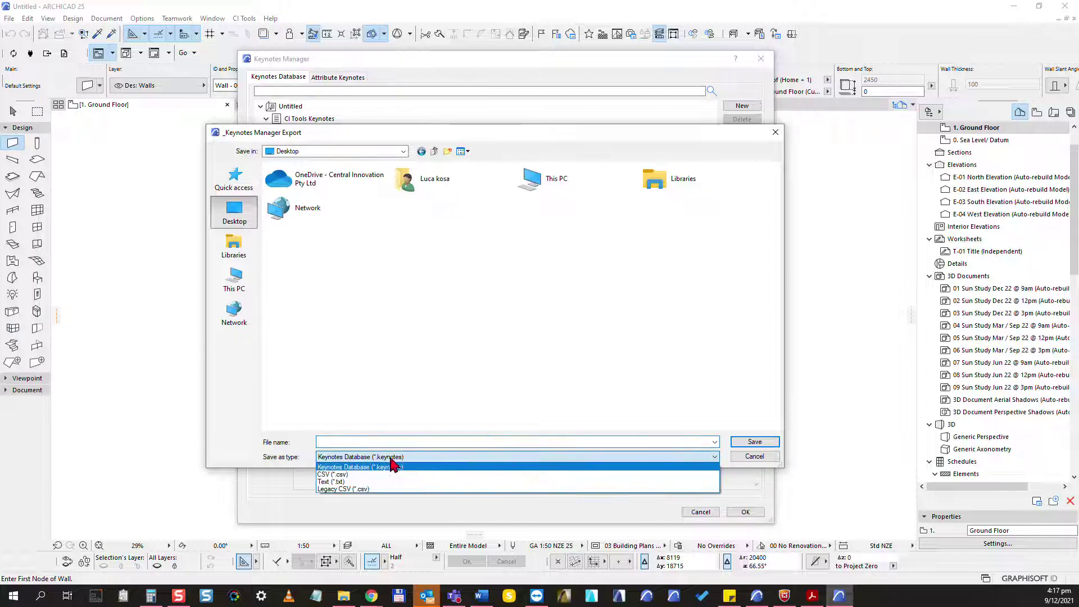
left_click(344, 475)
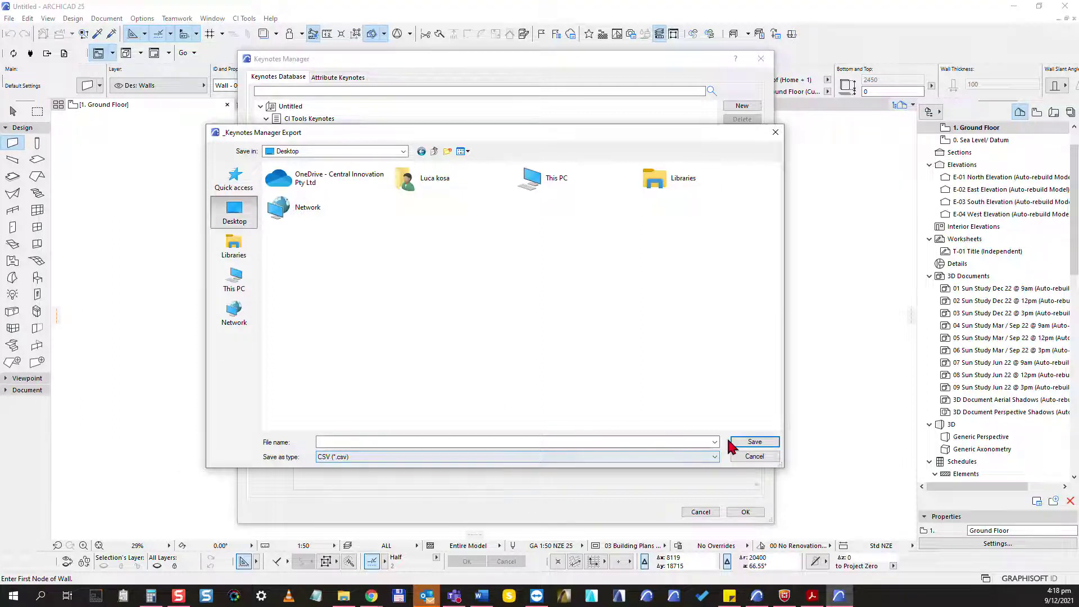
Name the export file "test keynotes", save it, and close the Keynotes Manager with its changes accepted.
left_click(359, 441)
type("te")
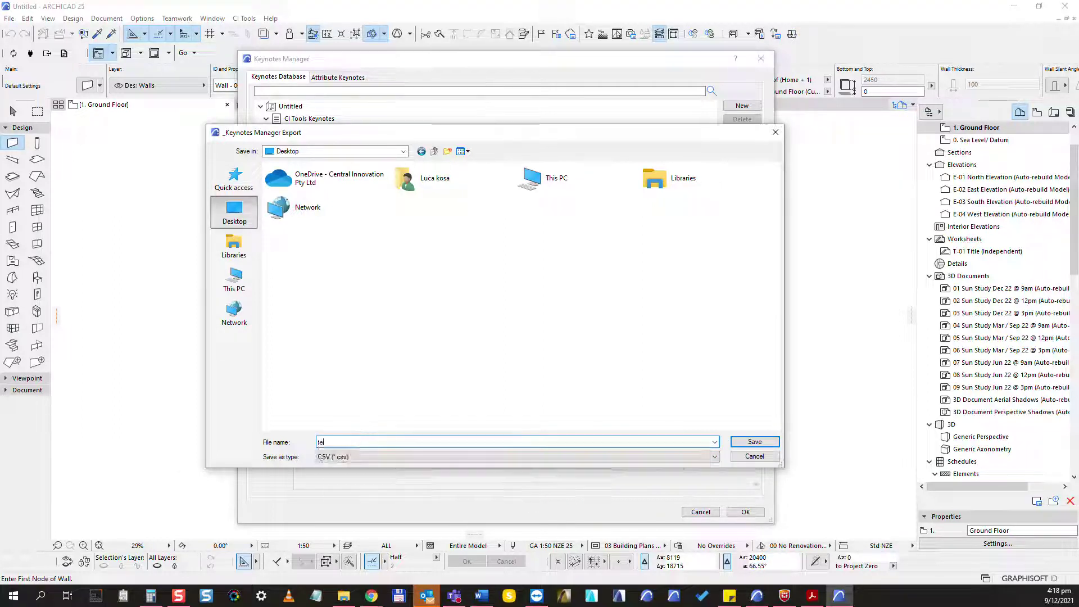
type("st keynote")
left_click(756, 442)
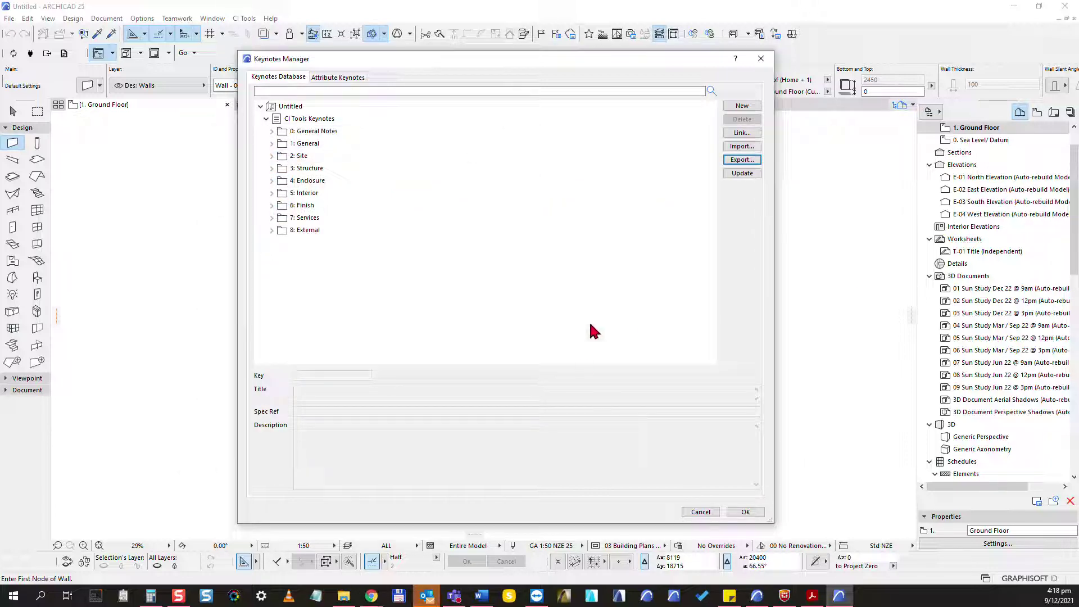
left_click(747, 512)
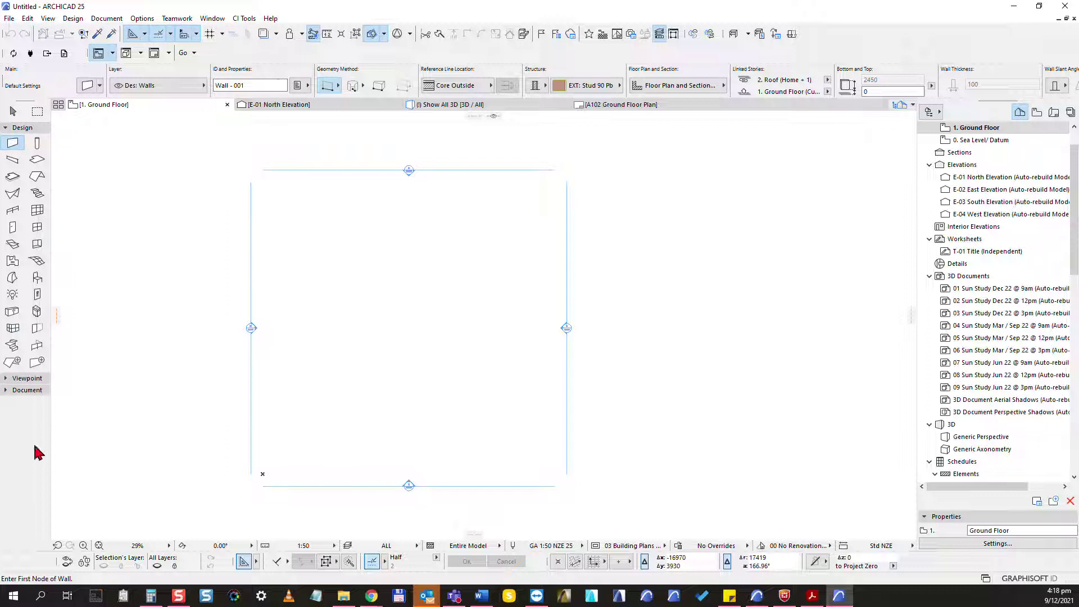
Launch Excel from the list of installed programs.
left_click(12, 596)
scroll(90, 427, "down", 10)
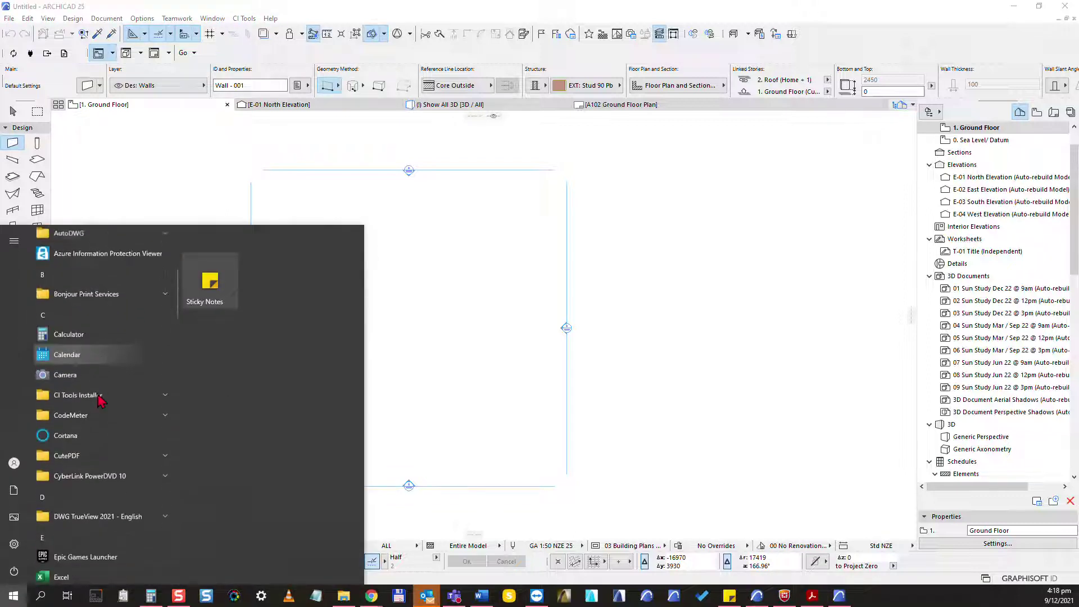
left_click(631, 275)
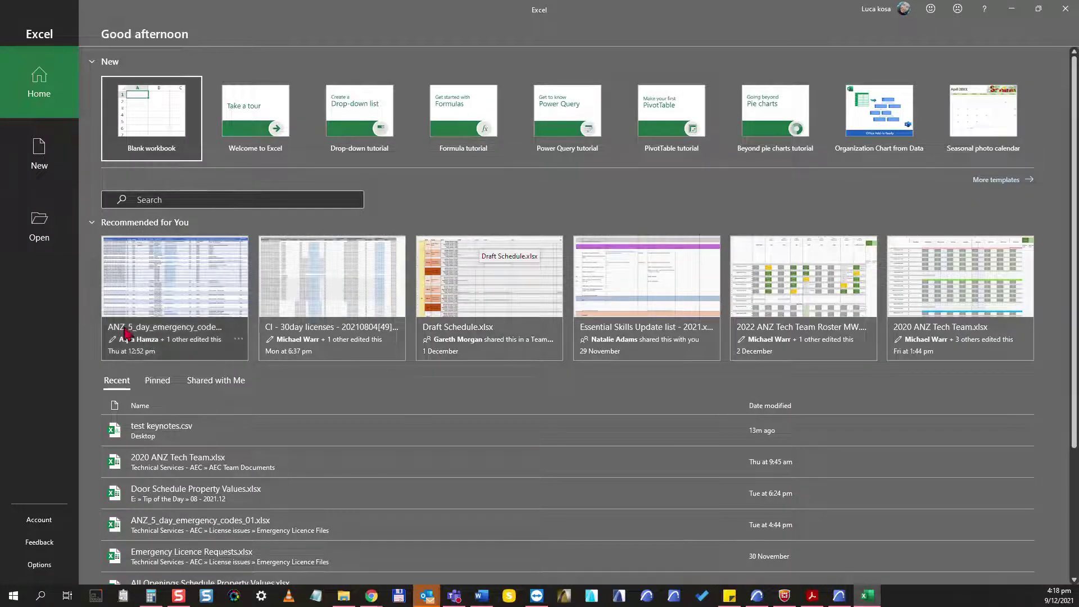
Browse to the Desktop with all file types shown and open test keynotes.csv.
left_click(39, 228)
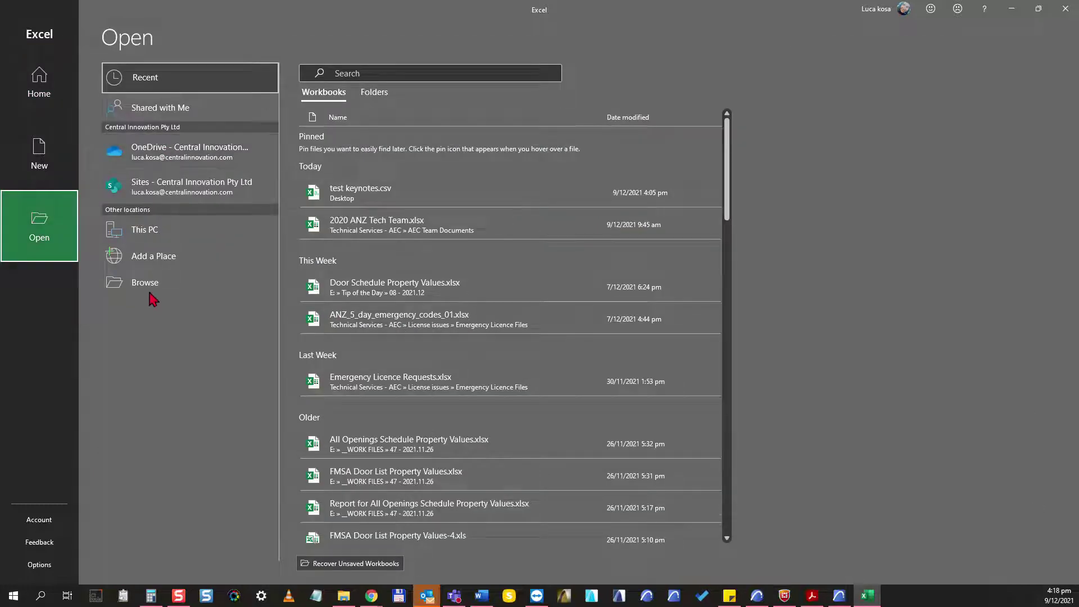
left_click(146, 286)
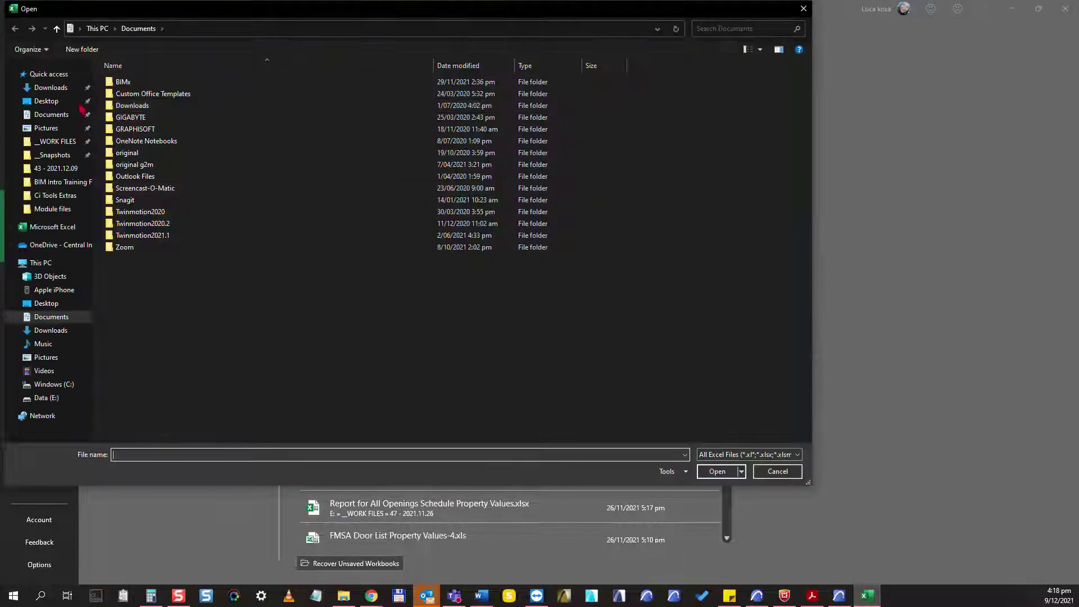
left_click(46, 101)
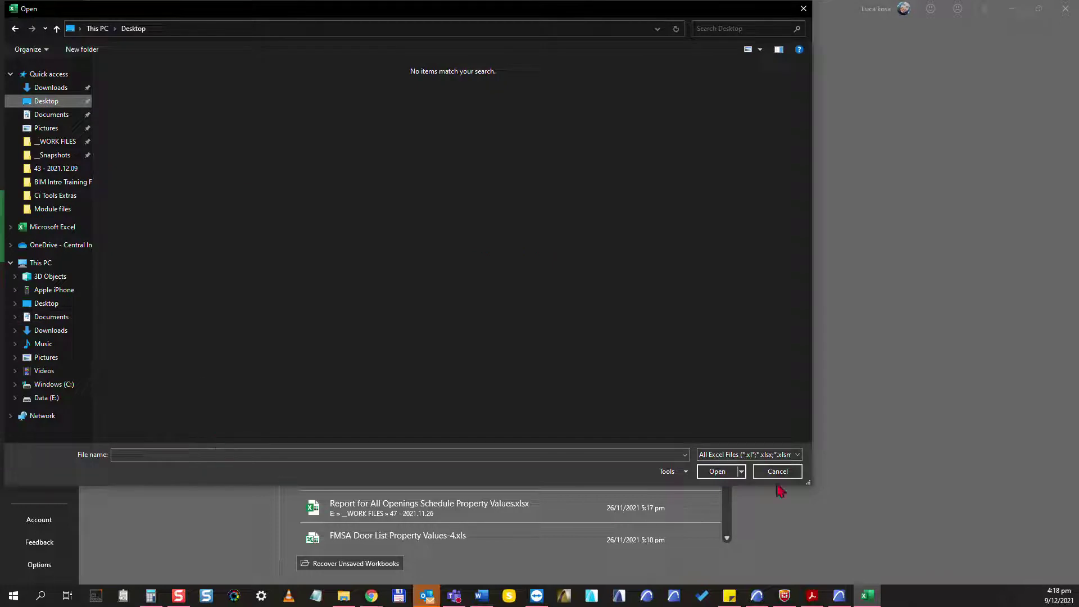
left_click(748, 454)
left_click(719, 277)
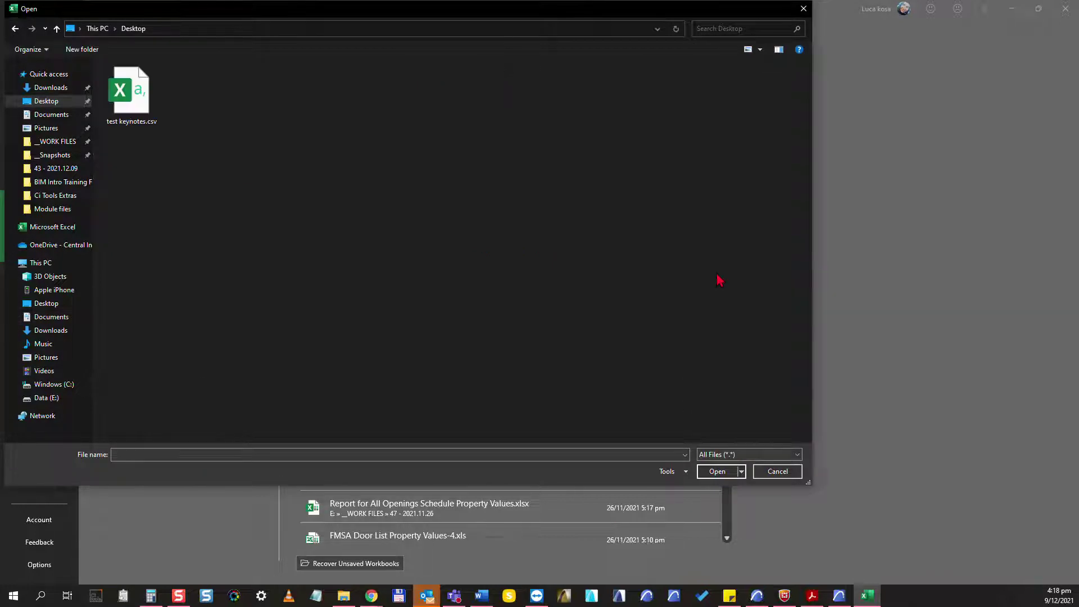
left_click(131, 93)
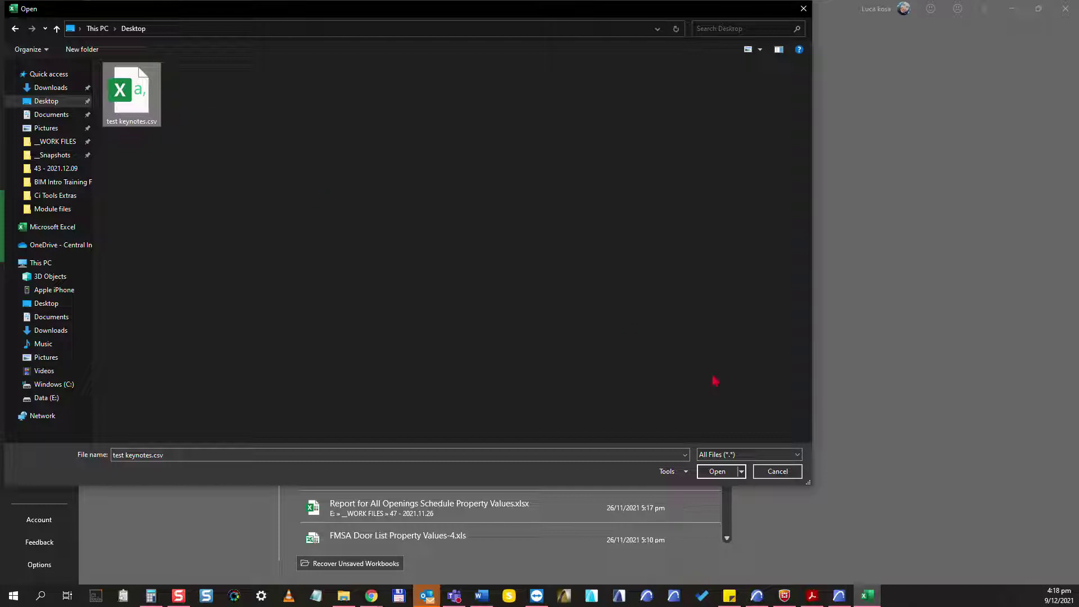
left_click(717, 471)
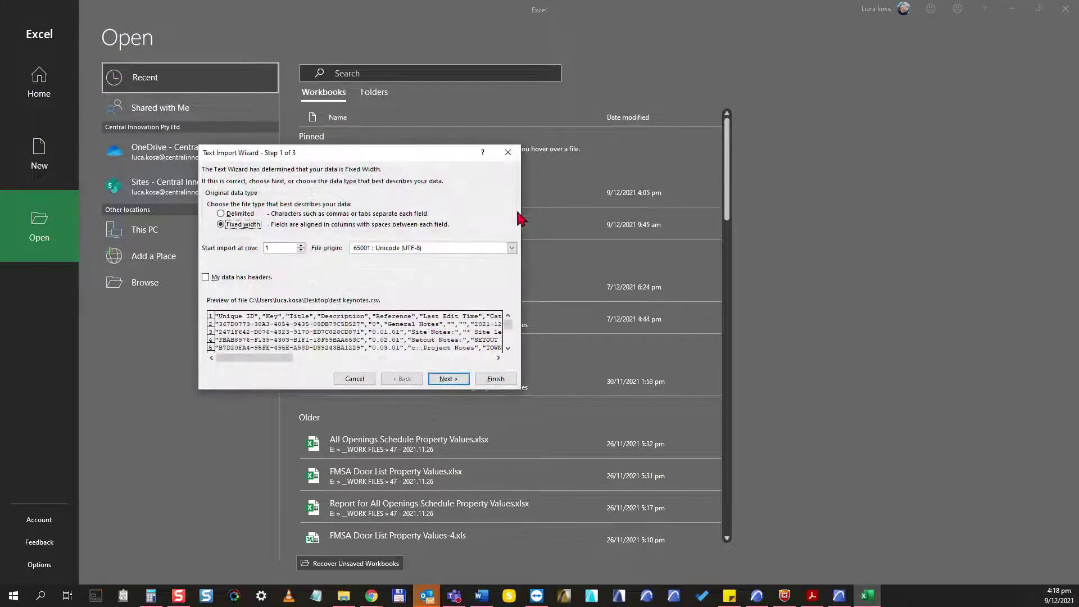
Set the text import to Delimited data with headers and continue to the delimiter options.
left_click_drag(374, 156, 413, 167)
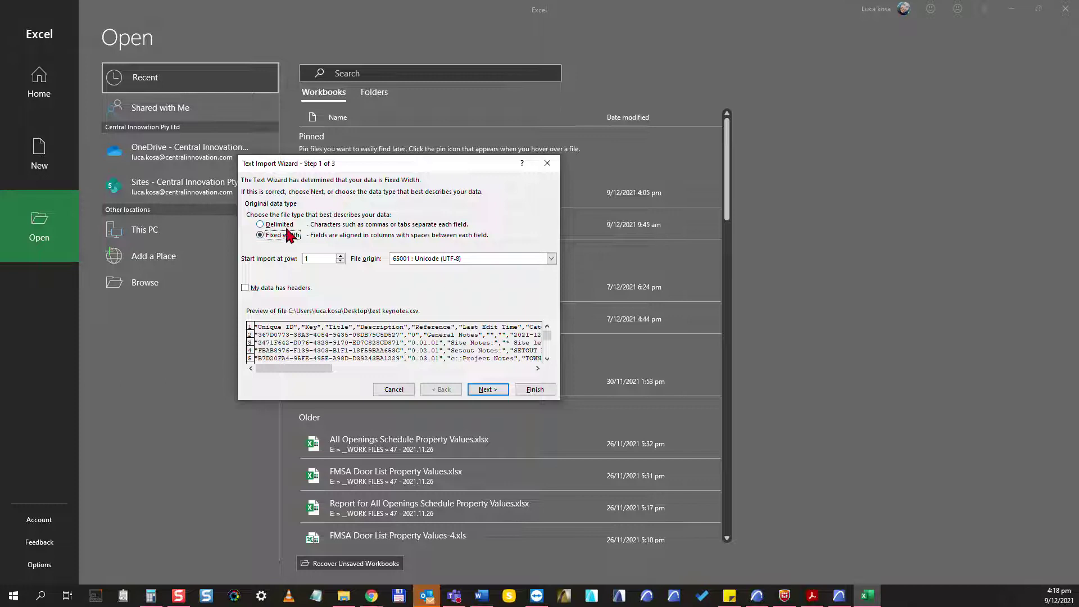
left_click(262, 224)
left_click(246, 289)
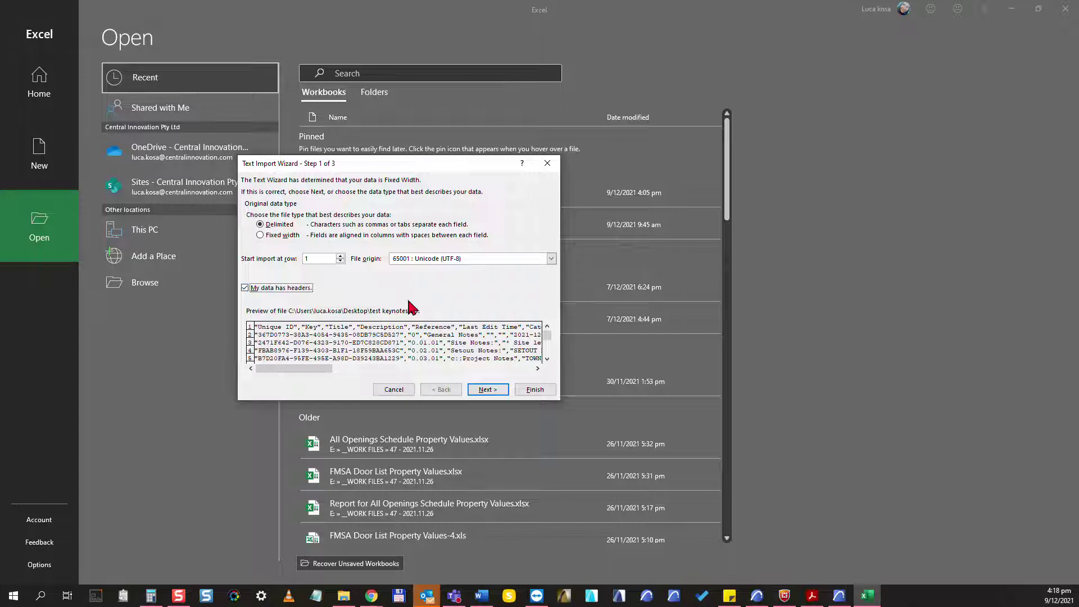
left_click(492, 393)
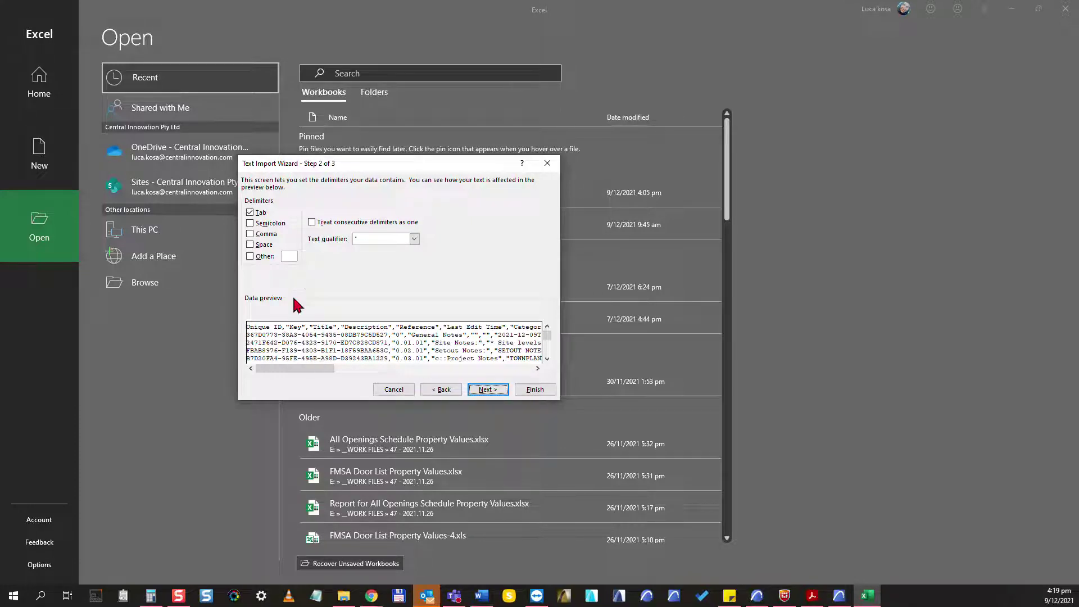
Use Comma instead of Tab as the delimiter and finish the import with the General column format.
left_click(251, 212)
left_click(250, 234)
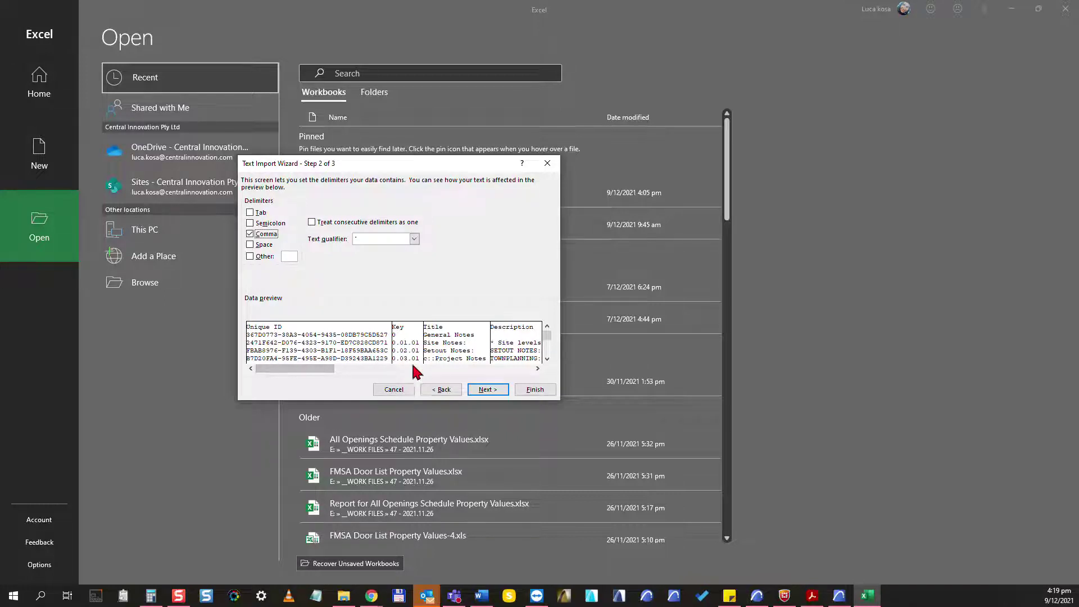
left_click(484, 389)
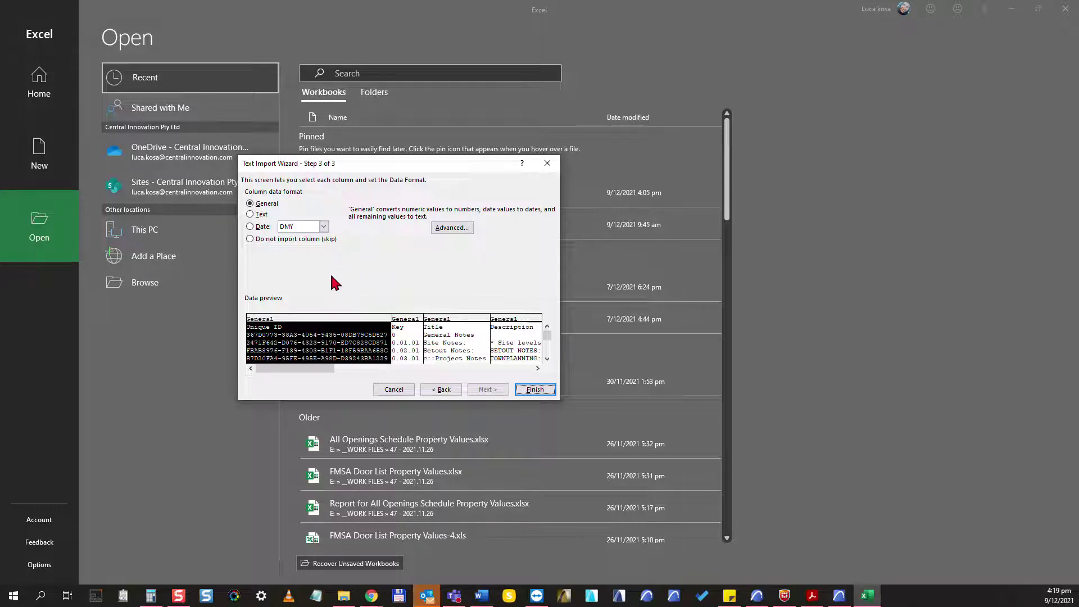
left_click(535, 393)
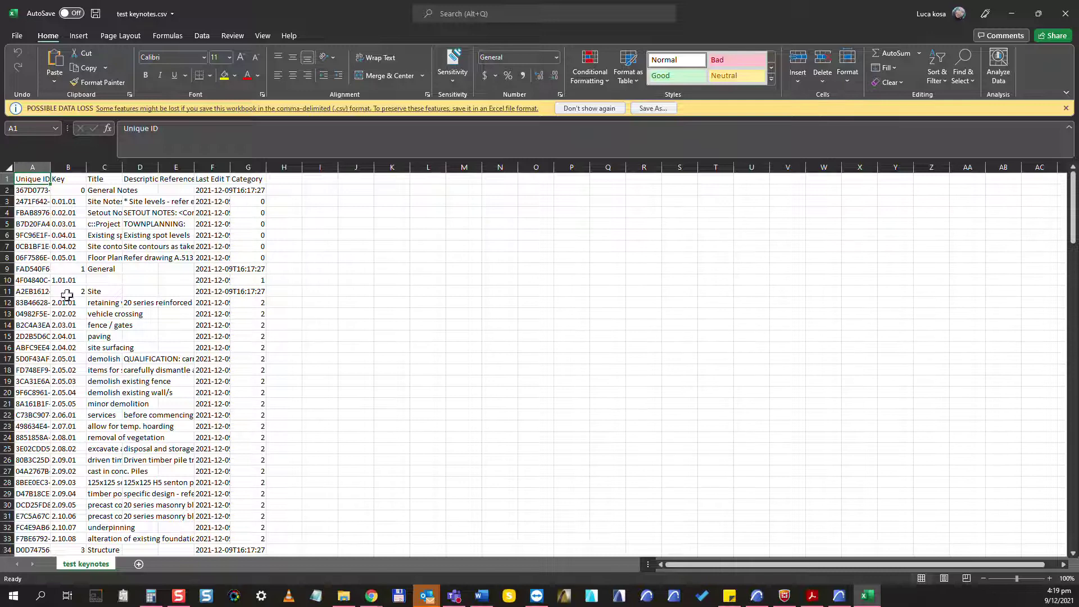
Fit the Unique ID, Title and Description columns to their contents and look across to the Category column.
double_click(51, 164)
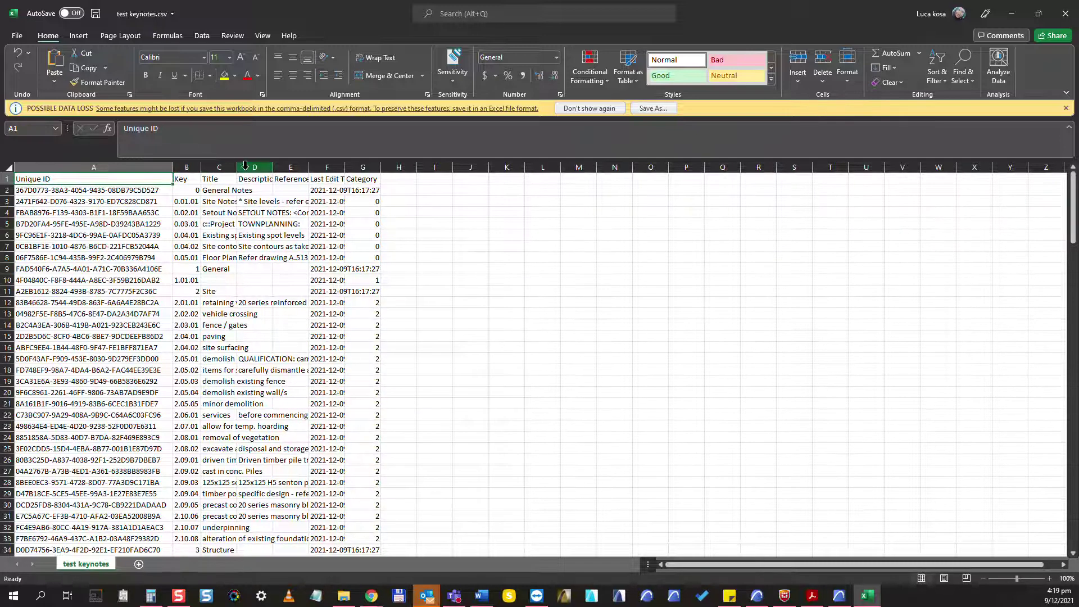
double_click(237, 167)
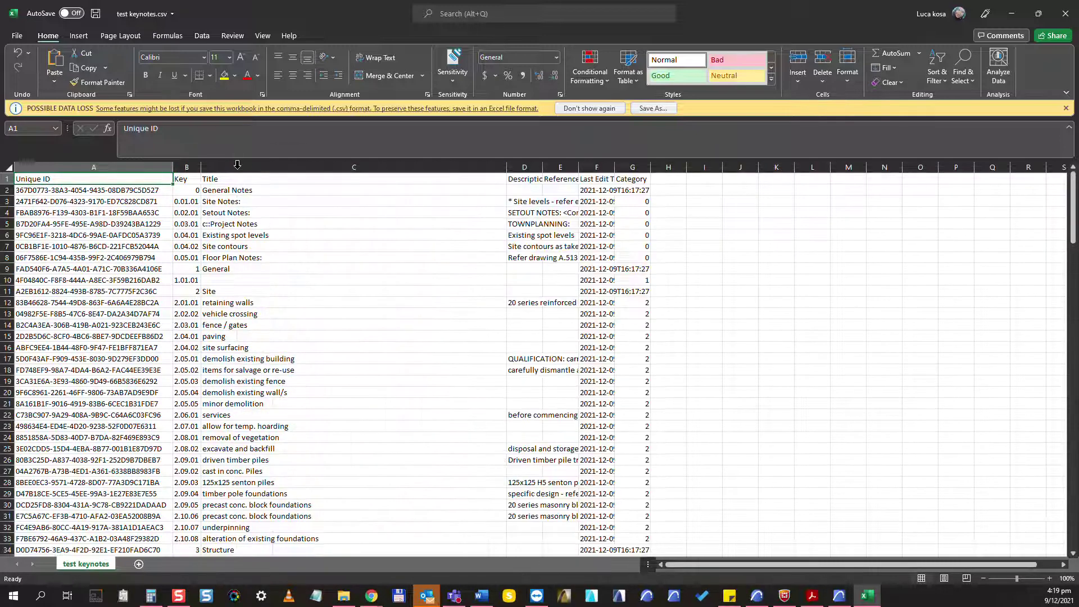
double_click(543, 167)
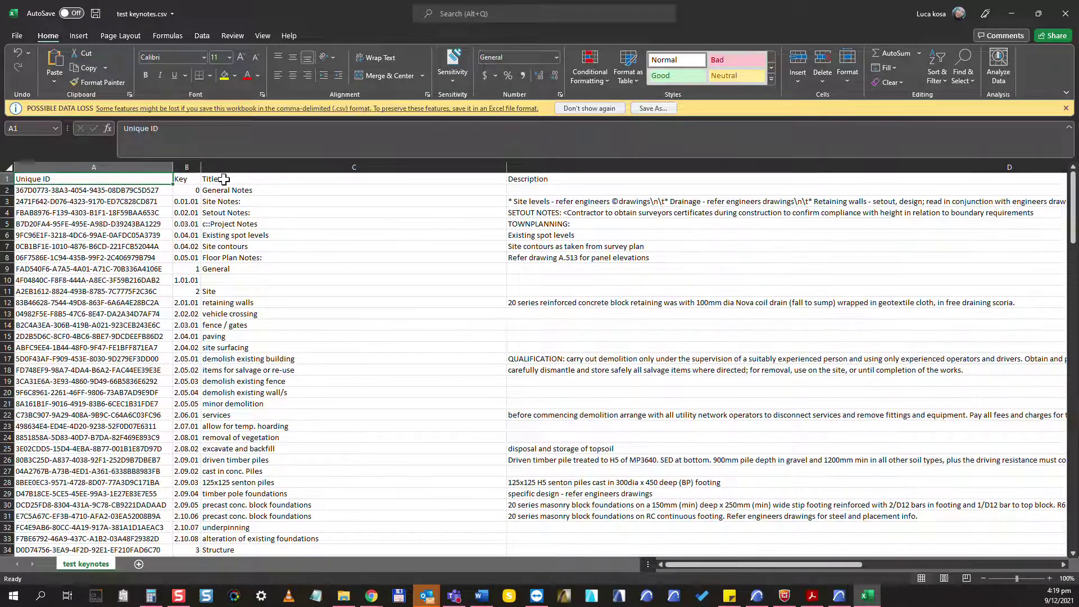
left_click_drag(764, 564, 814, 564)
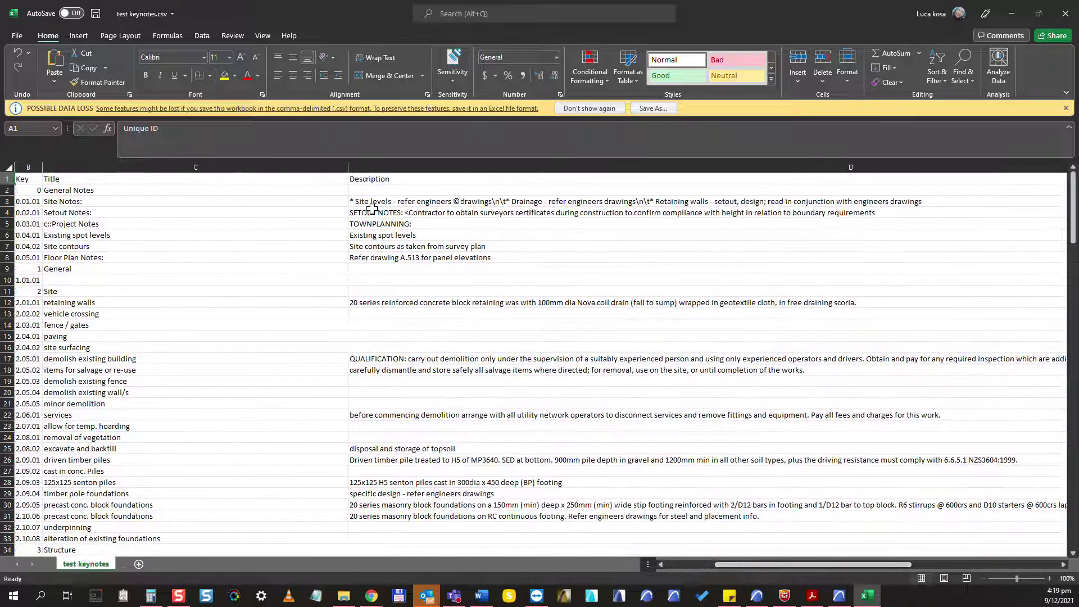
left_click_drag(734, 565, 888, 557)
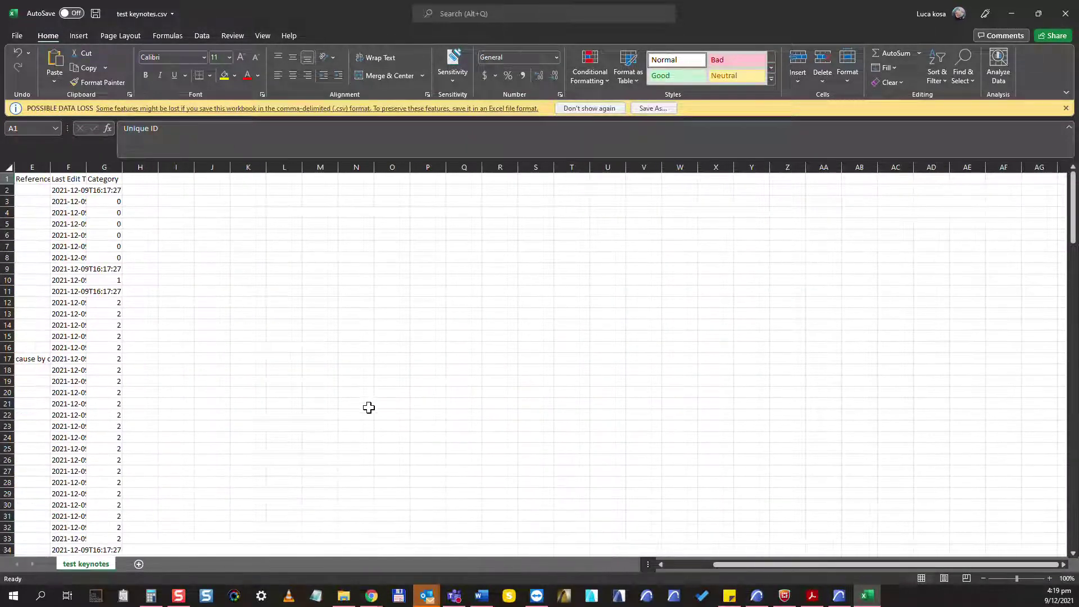
scroll(337, 388, "down", 1)
scroll(337, 388, "up", 1)
mouse_move(753, 564)
left_mouse_down()
mouse_move(736, 568)
mouse_move(753, 567)
left_mouse_up()
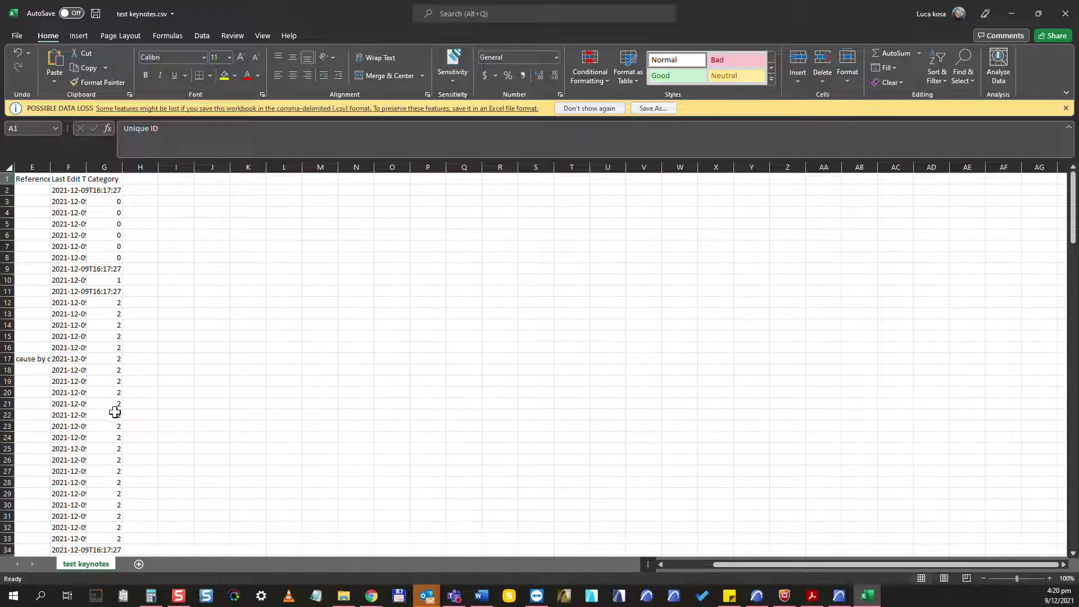
left_click_drag(753, 570, 664, 569)
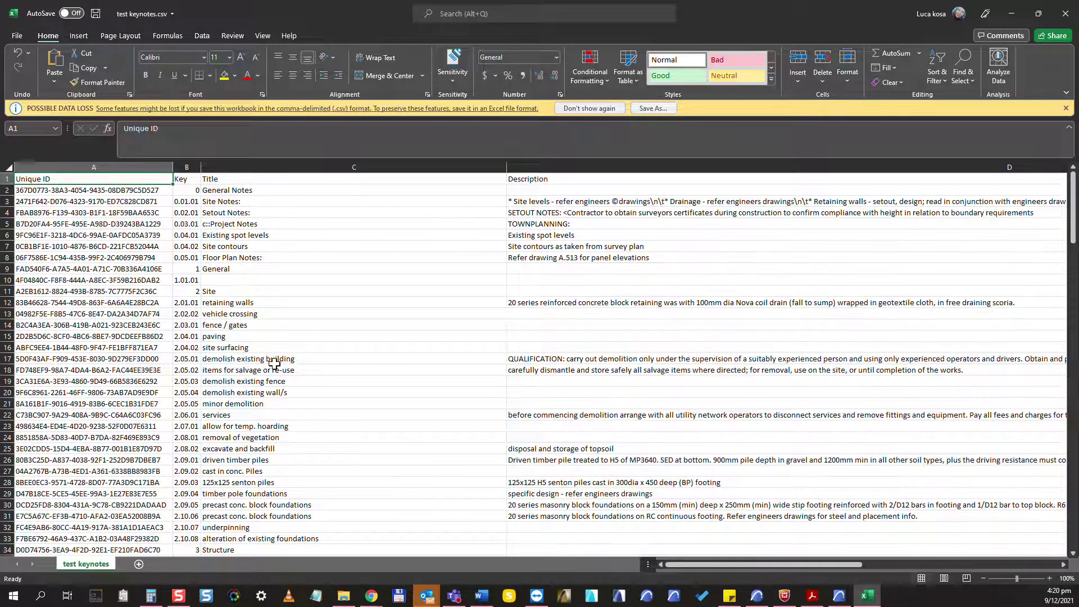
Replace the title of keynote 8.10.01 in cell C178 with TEST CHANGE.
scroll(281, 361, "down", 14)
scroll(300, 334, "down", 20)
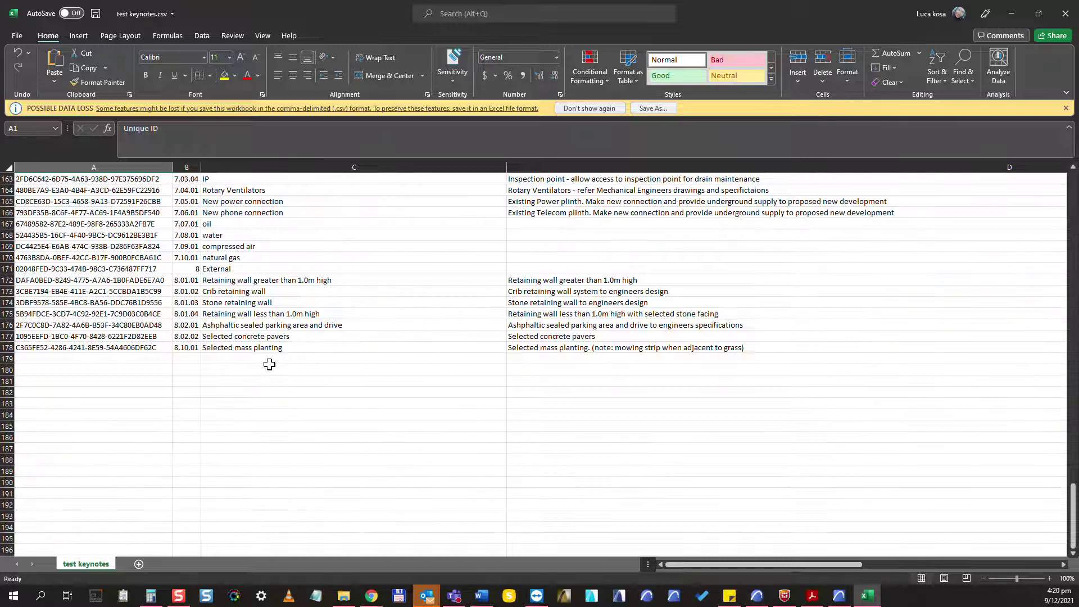
left_click(250, 348)
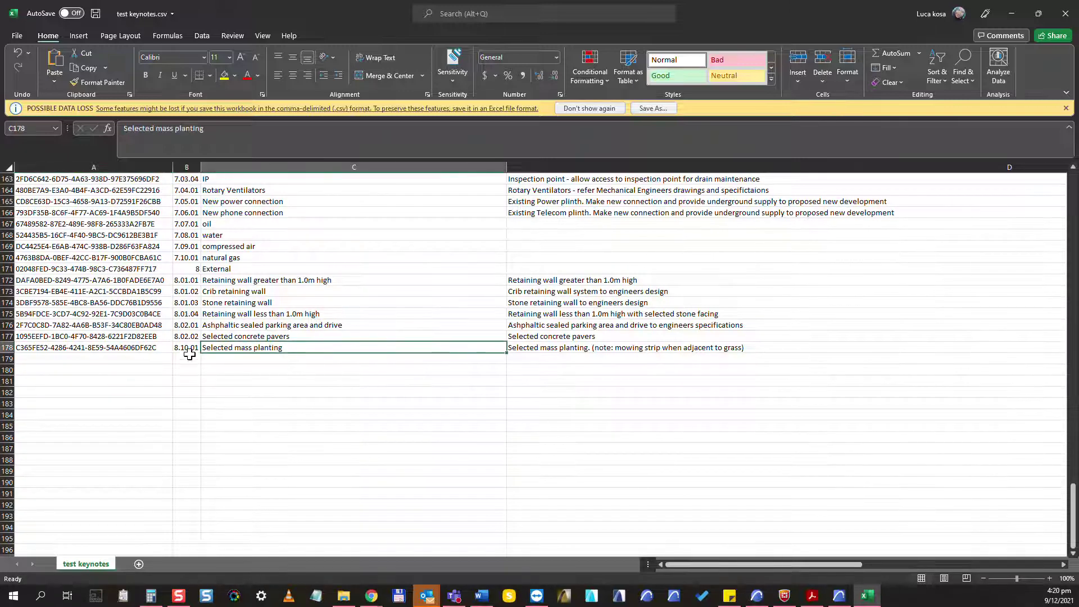
double_click(251, 349)
left_click_drag(301, 349, 201, 348)
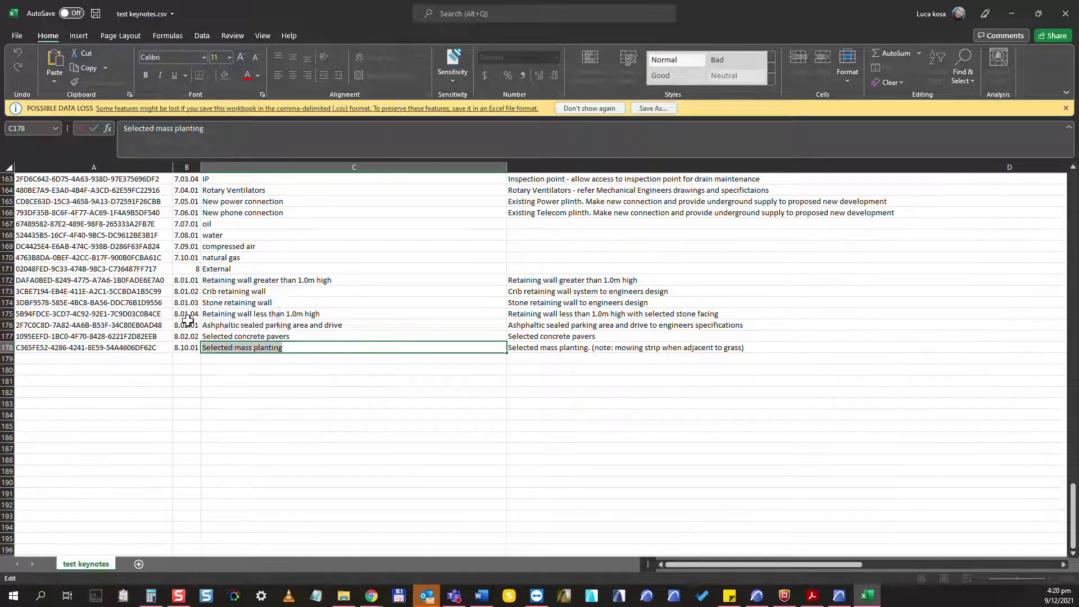
type("TEST CHANGE")
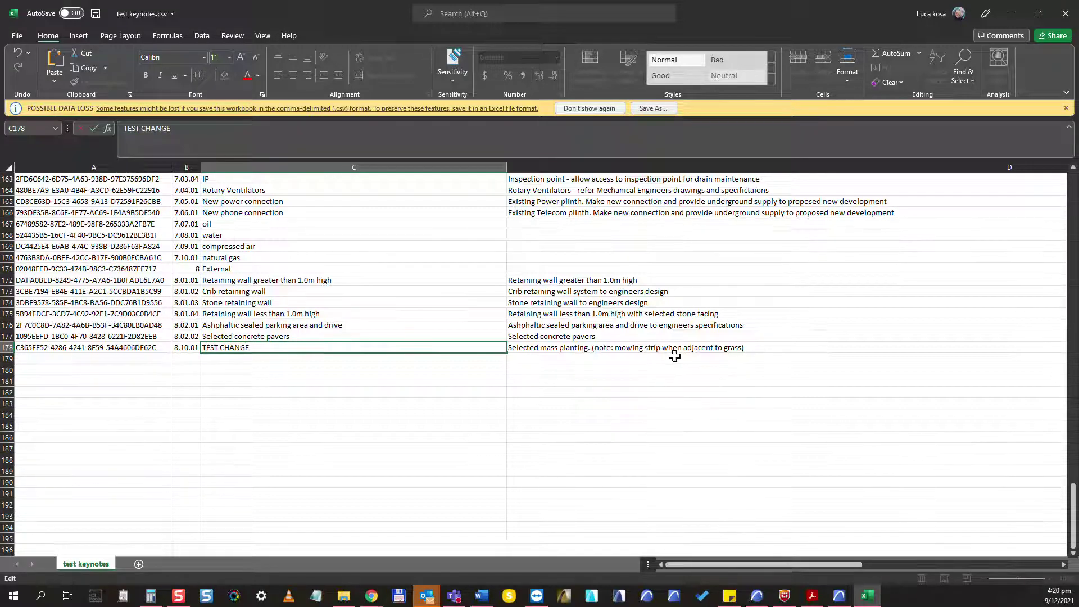
Replace the description of keynote 8.10.01 in cell D178 with TEST CHANGE.
left_click(704, 350)
scroll(702, 354, "right", 3)
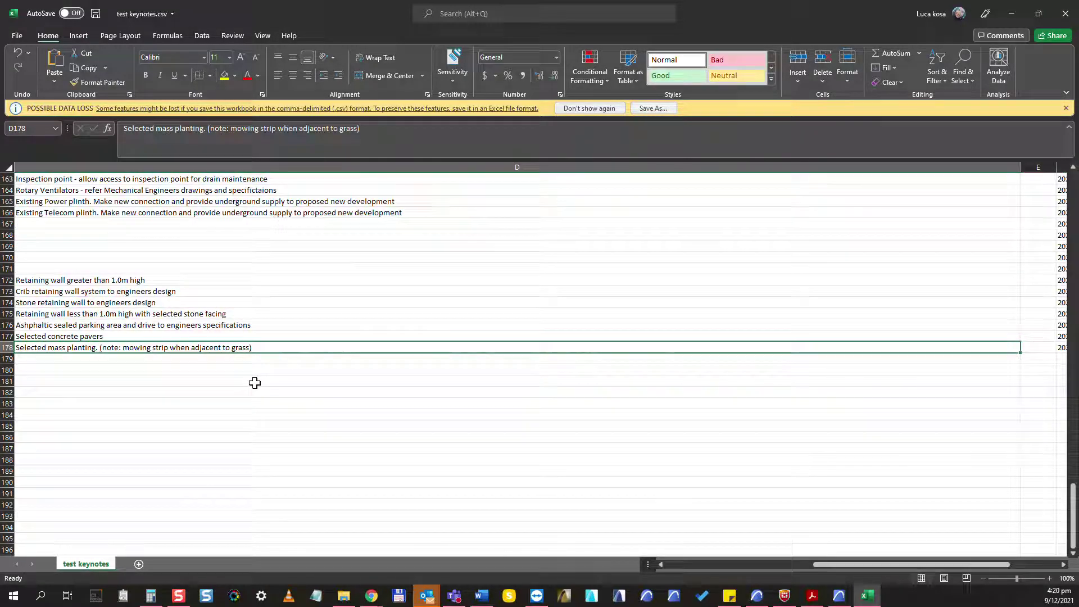
scroll(831, 572, "left", 3)
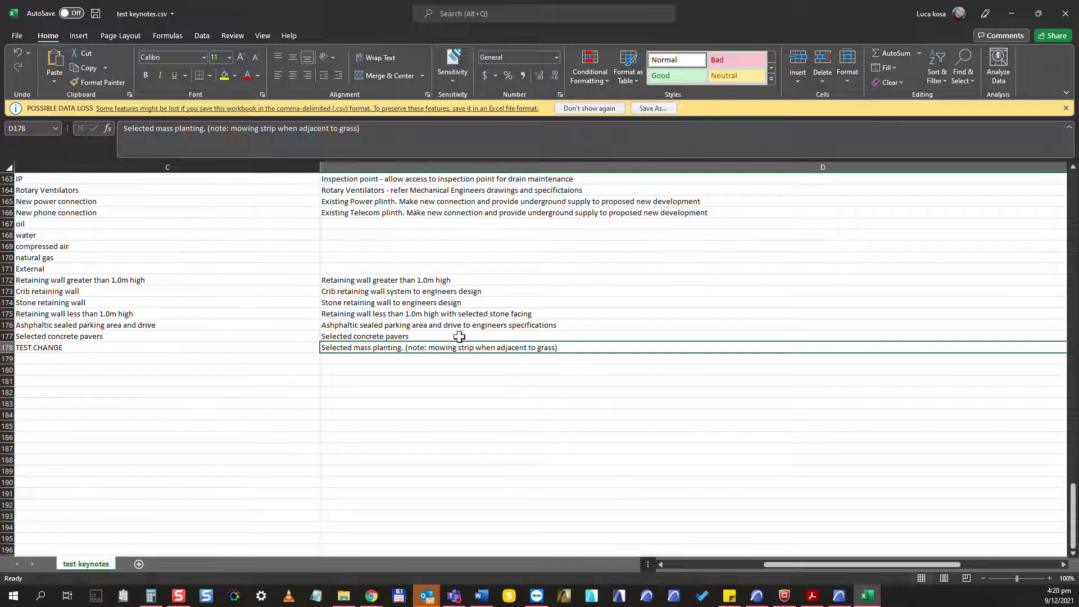
double_click(471, 347)
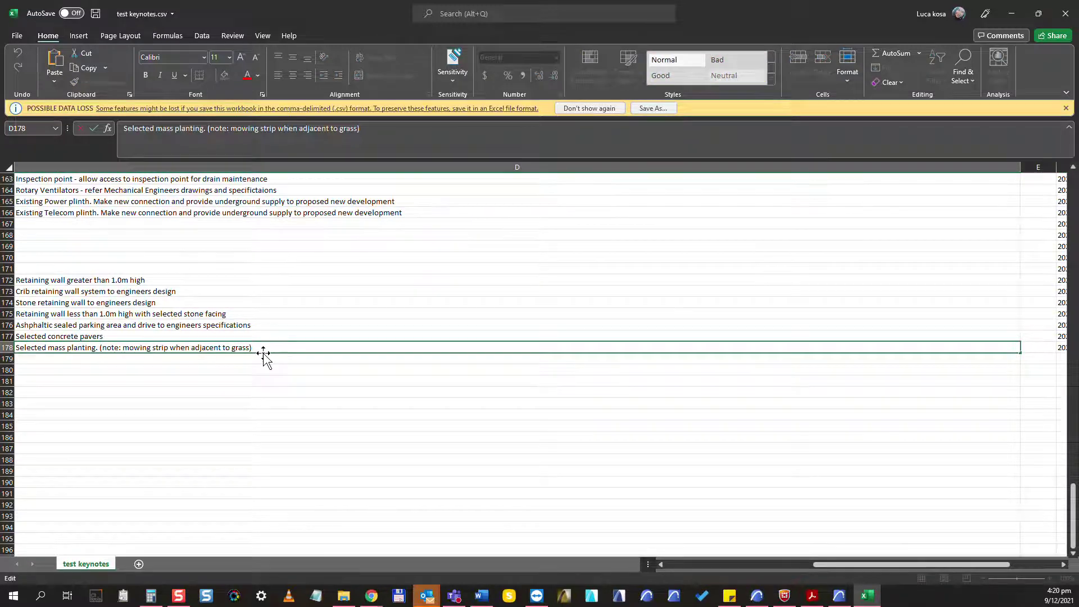
left_click_drag(259, 347, 16, 348)
type("test")
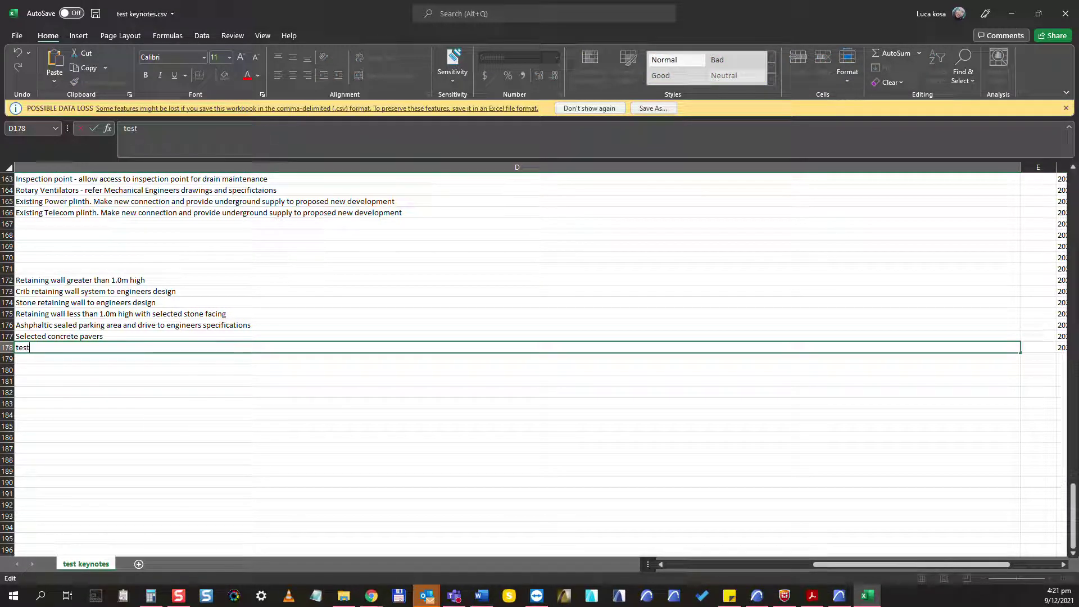
type(" c")
key("BackSpace")
key("BackSpace")
key("BackSpace")
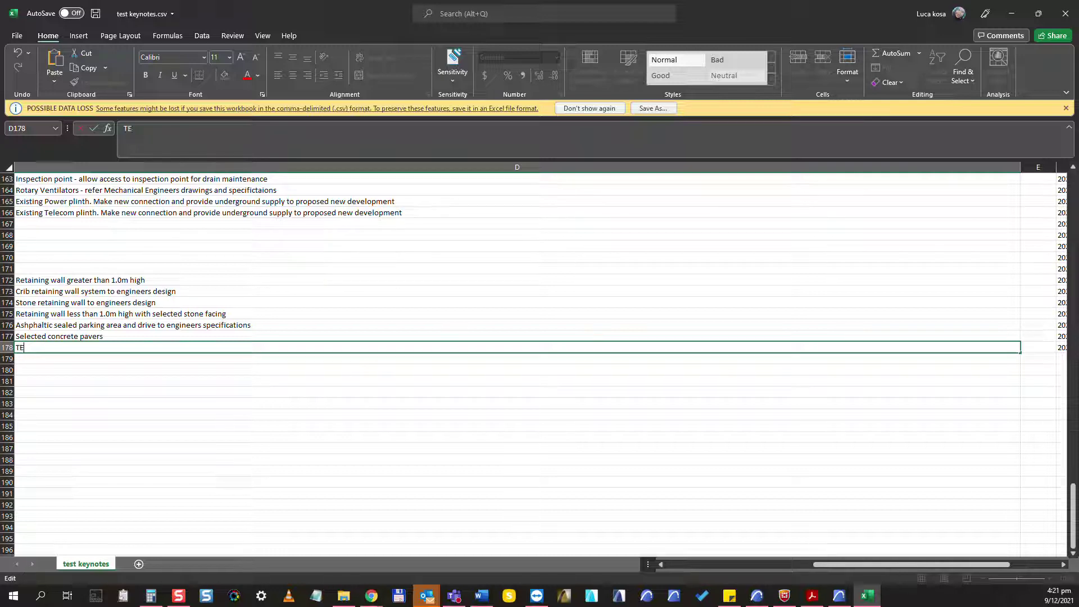
type("T CHANGE")
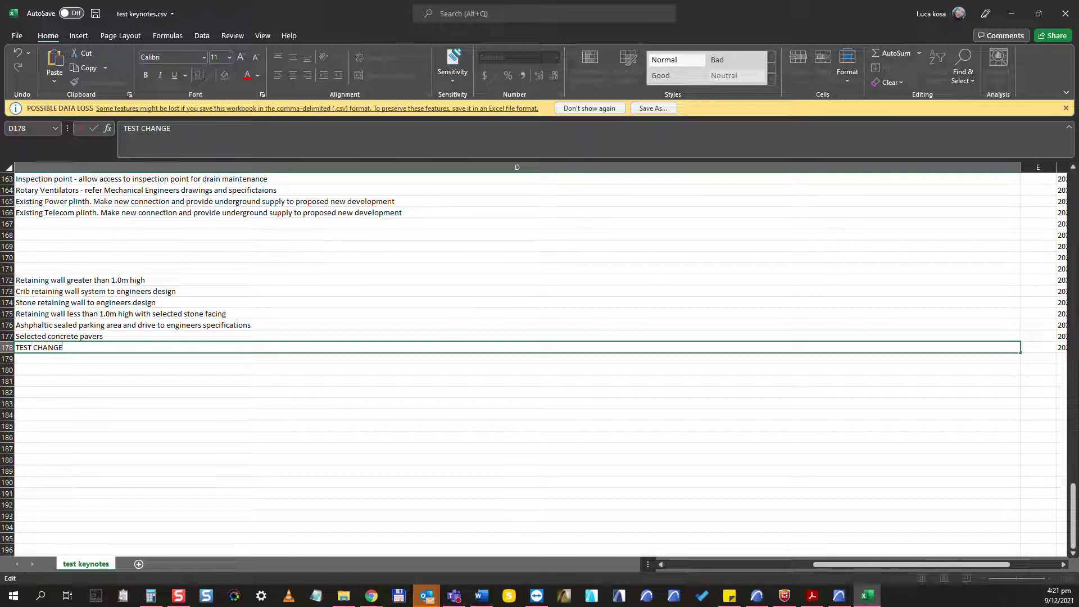
left_click(84, 370)
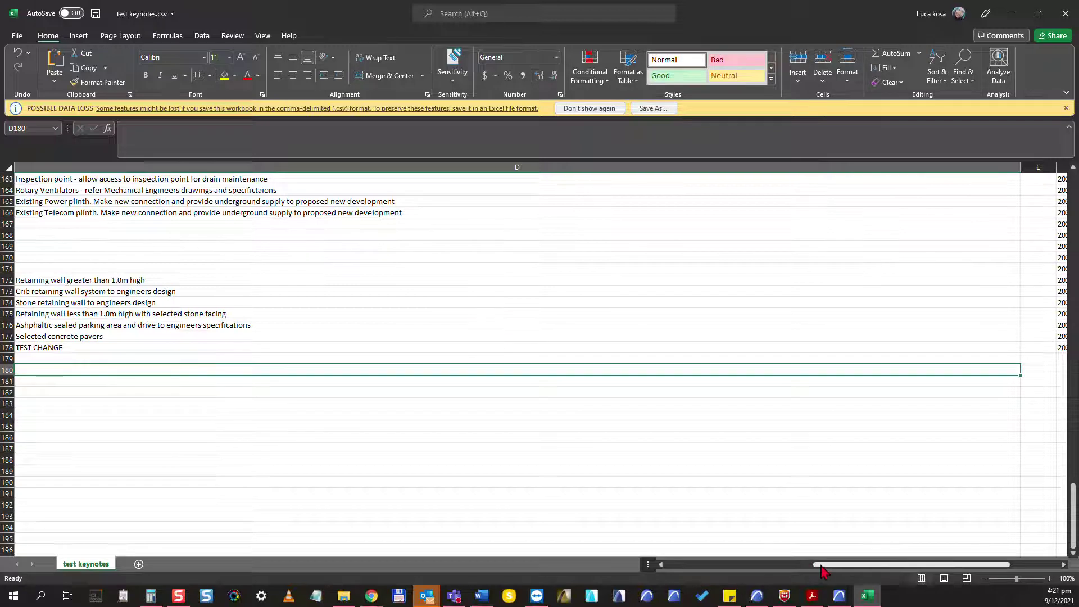
Save test keynotes.csv under its existing name and close Excel.
left_click_drag(821, 565, 496, 571)
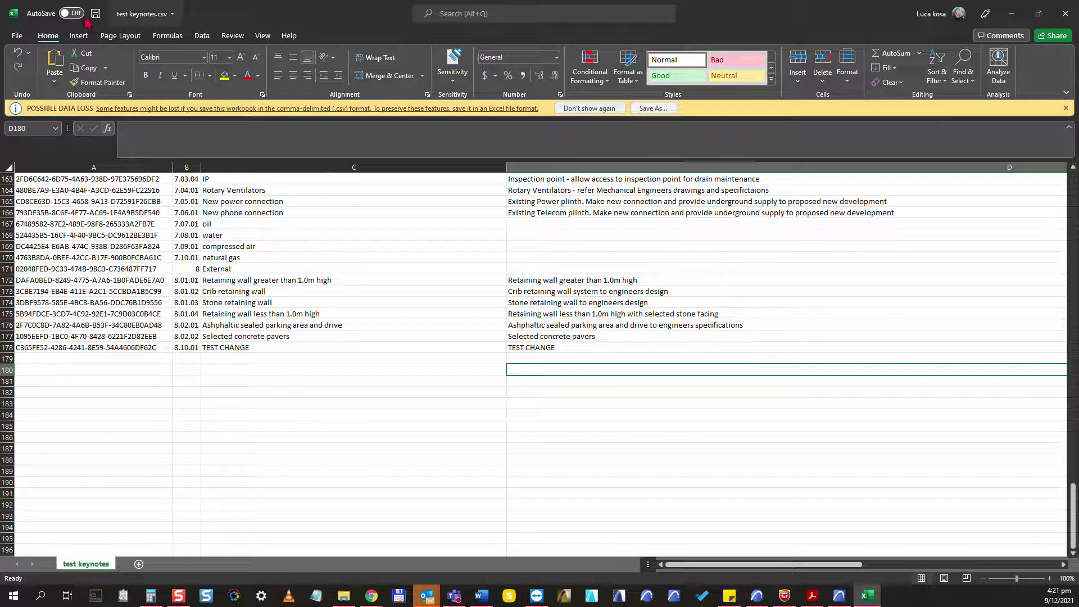
left_click(18, 36)
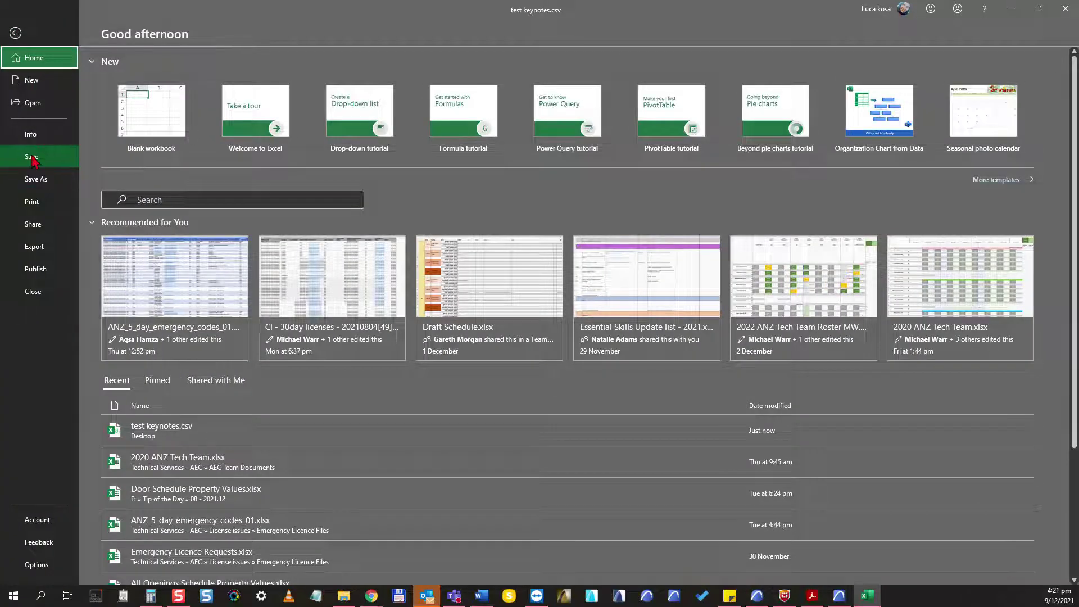
left_click(32, 158)
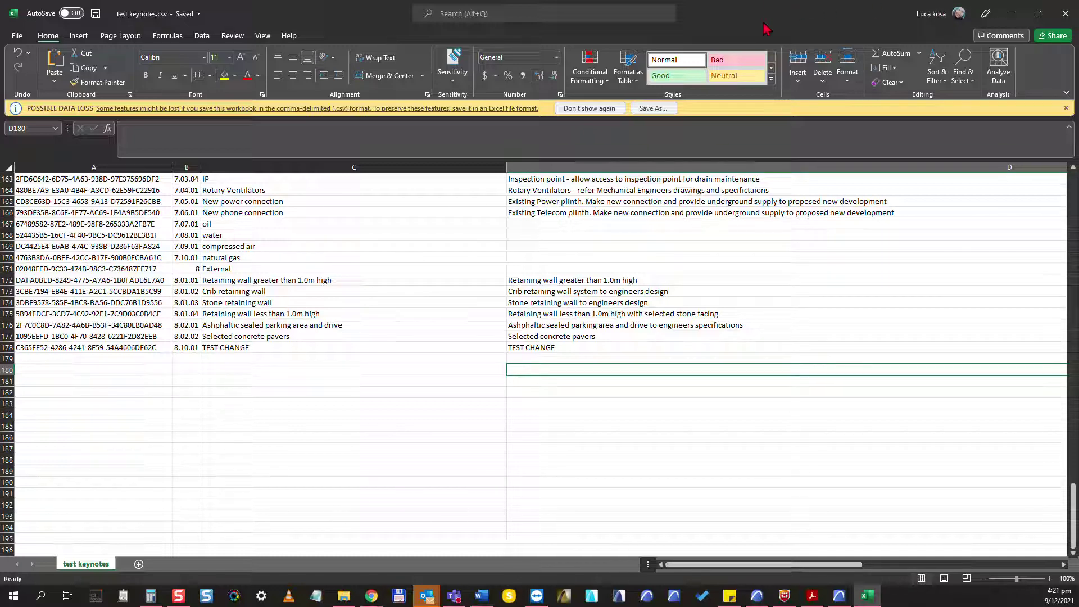
left_click(1066, 13)
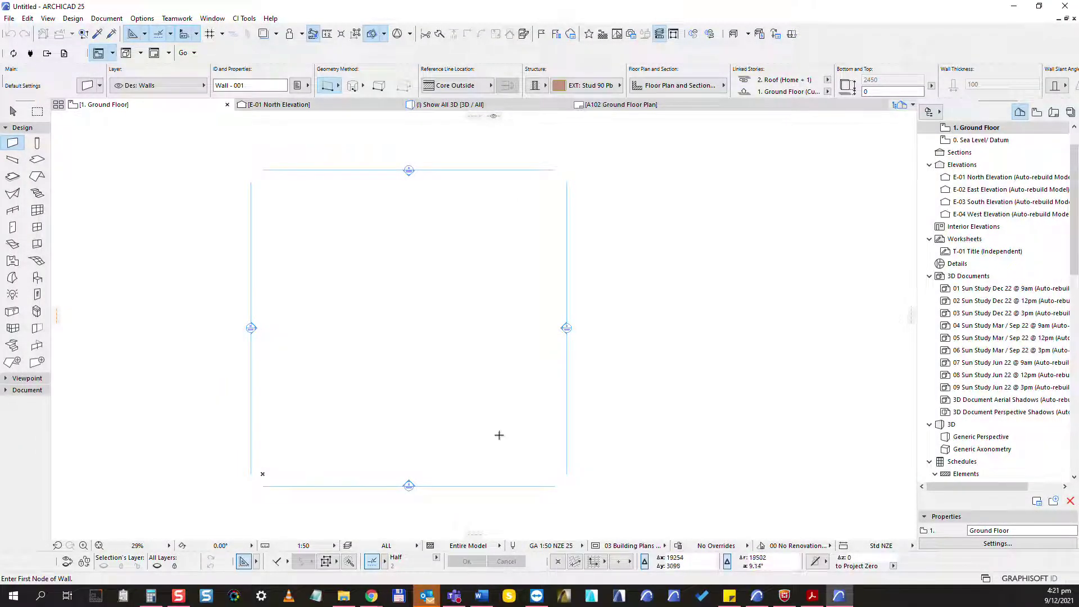
In ARCHICAD, open the CI Tools Keynotes Manager, update the keynotes database and accept the keynotes review.
left_click(243, 19)
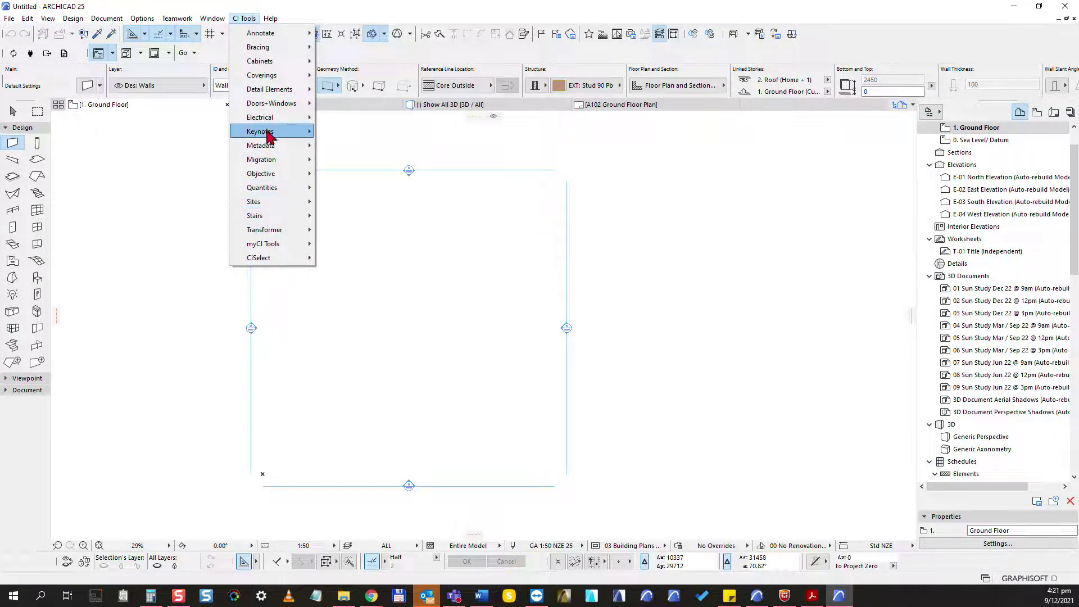
mouse_move(267, 132)
left_click(377, 249)
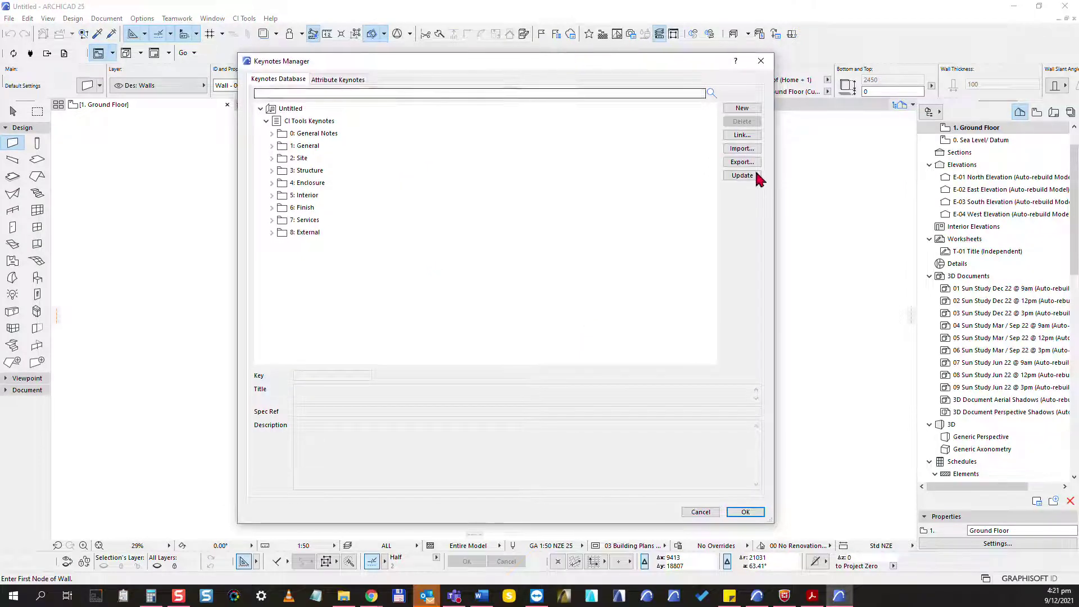
left_click(744, 179)
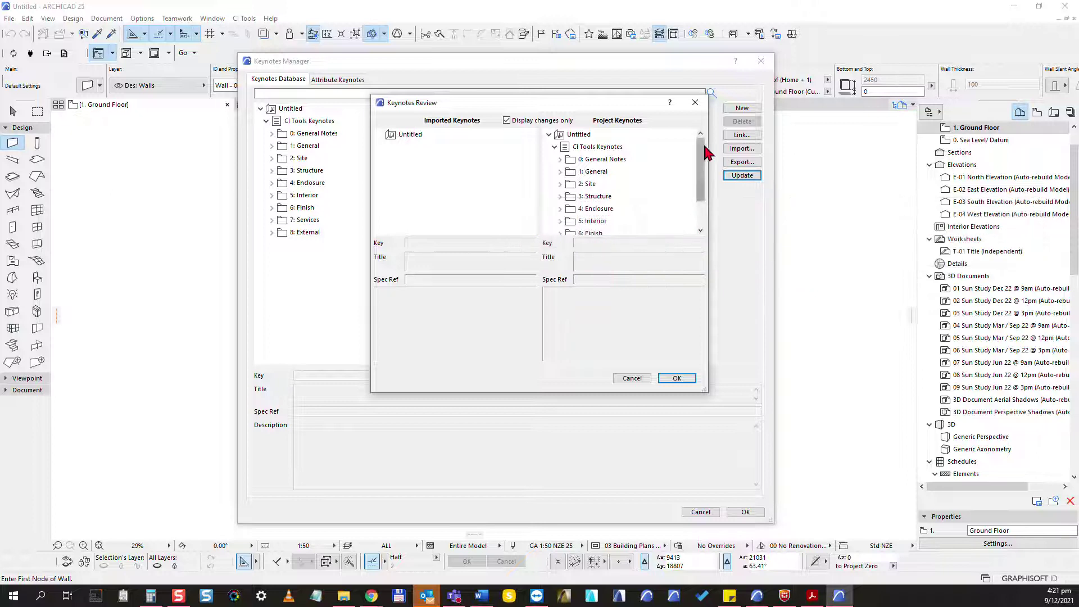
left_click_drag(703, 149, 703, 203)
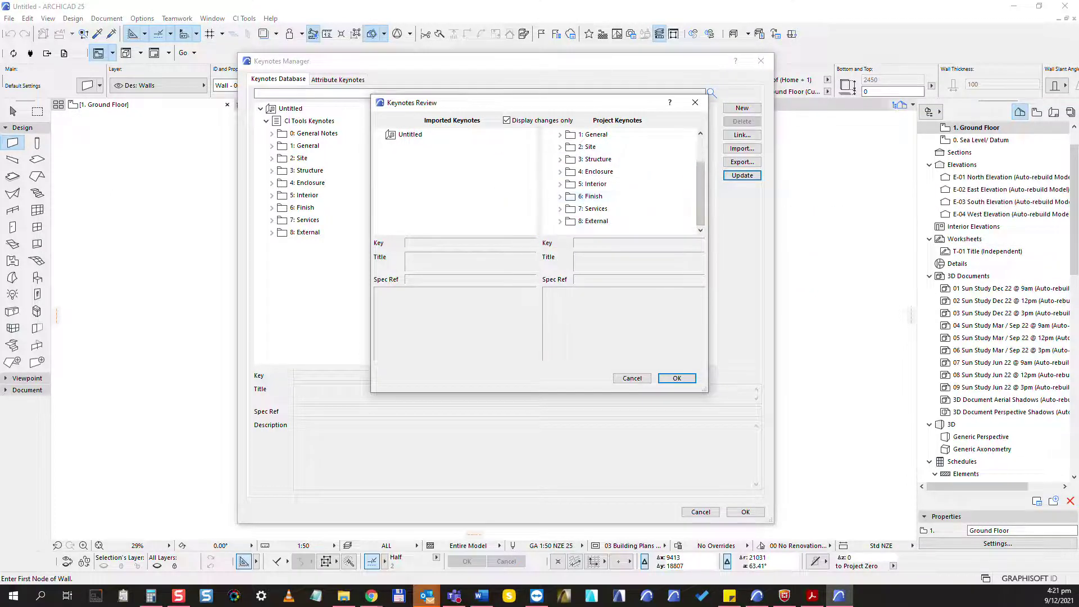
left_click(677, 377)
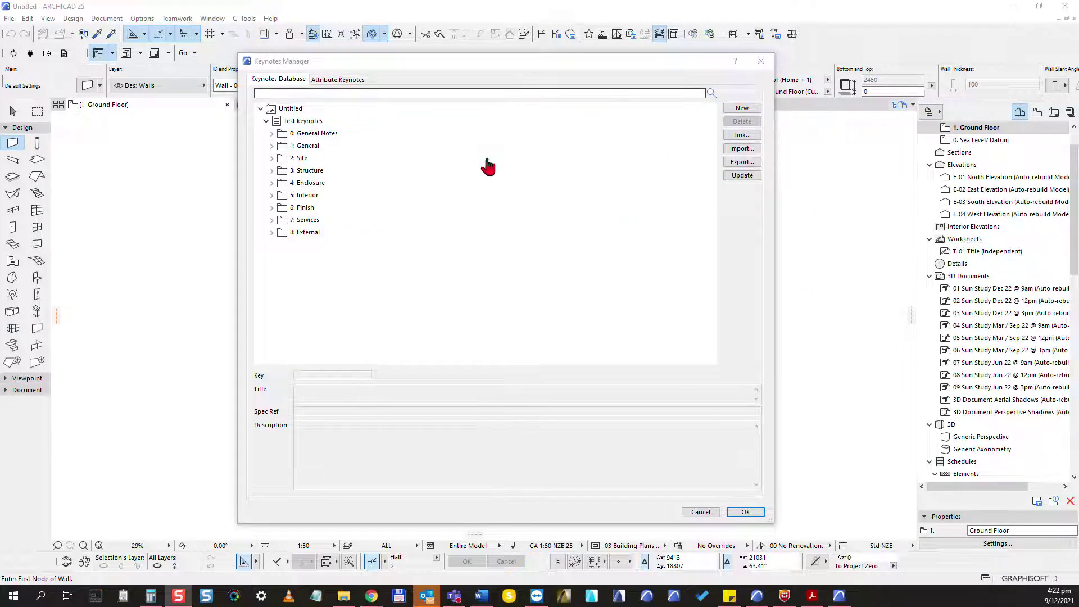
Update the test keynotes database again, compare imported keynote 8.10.01 with the project version, and accept the import.
left_click(749, 176)
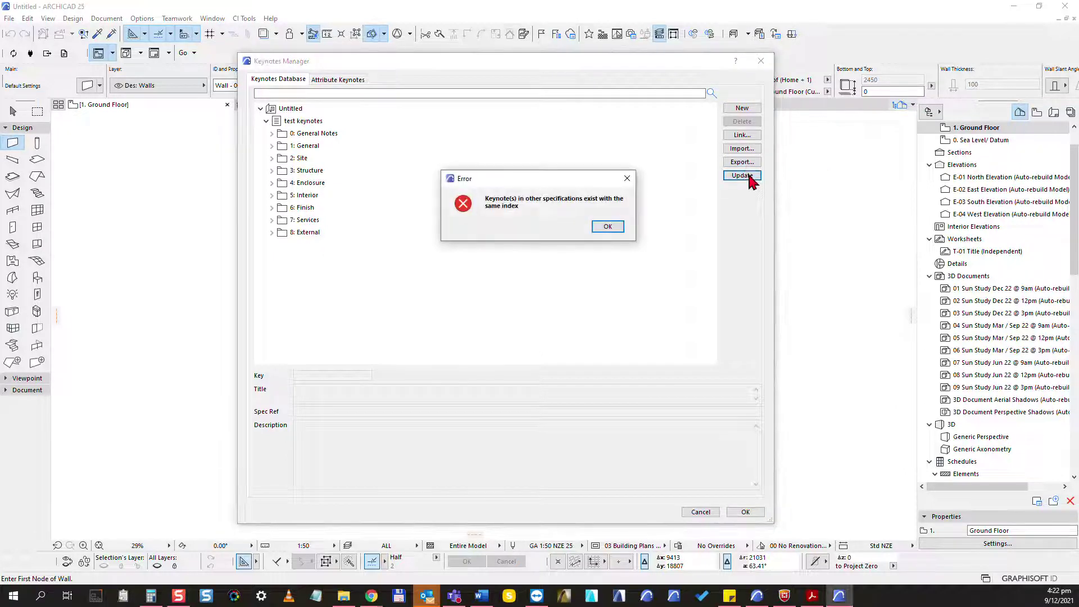
left_click(608, 227)
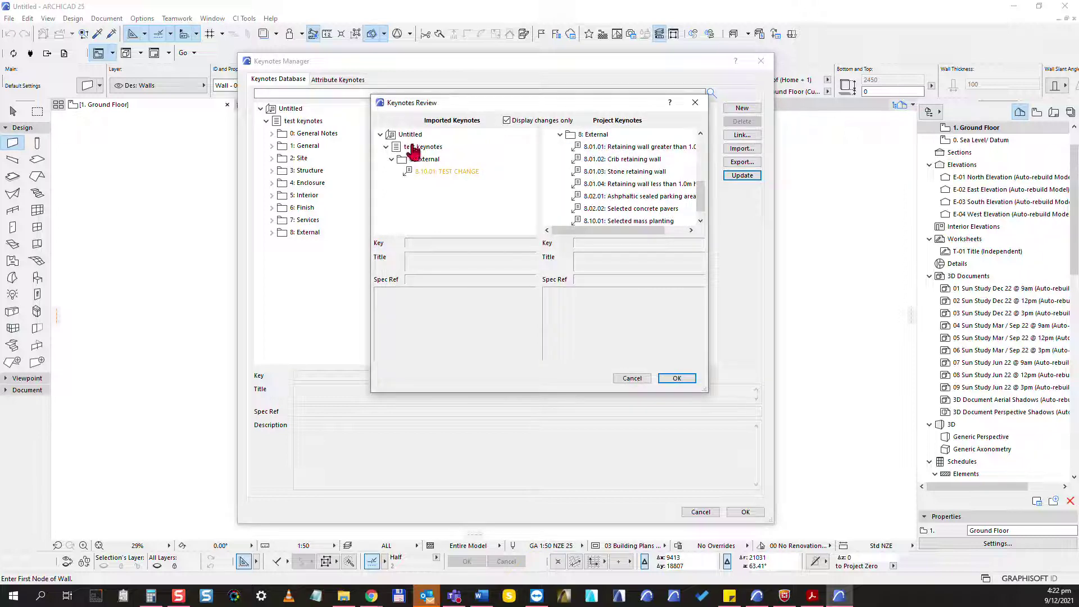
left_click_drag(559, 103, 493, 105)
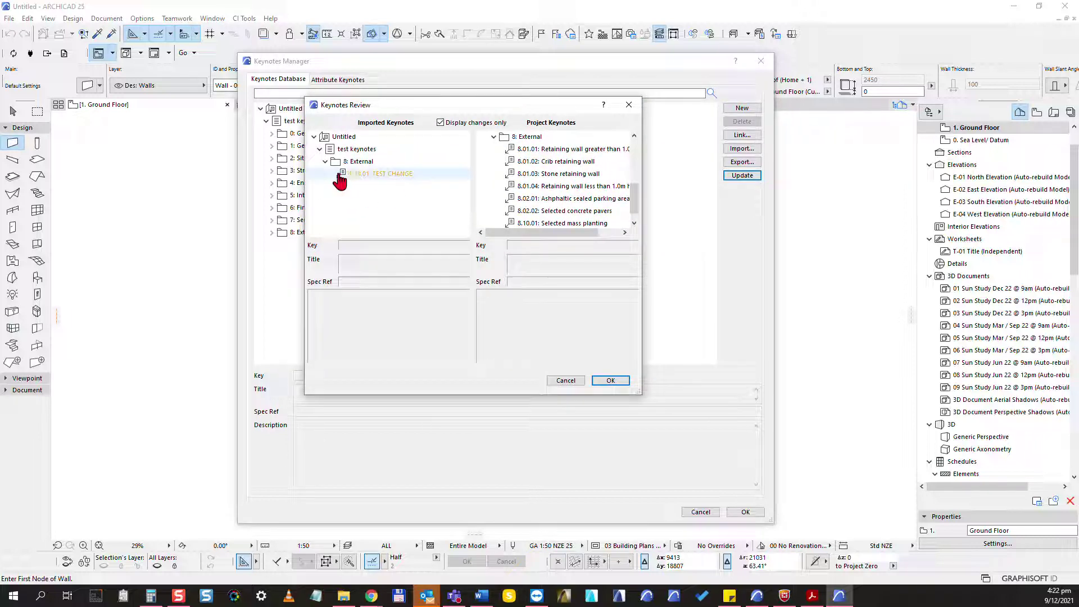
left_click(368, 175)
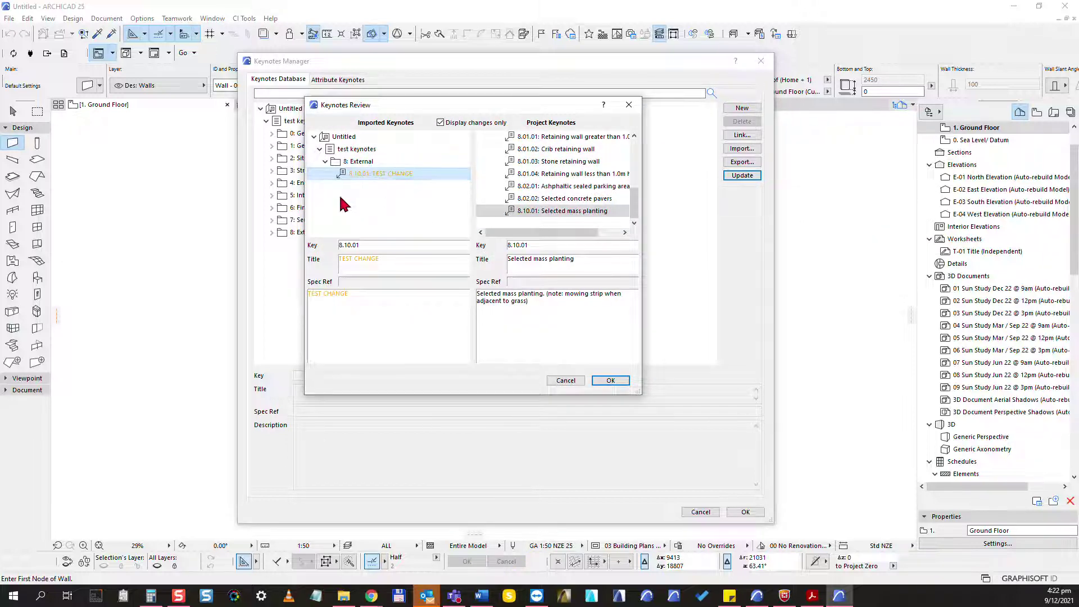
left_click(610, 380)
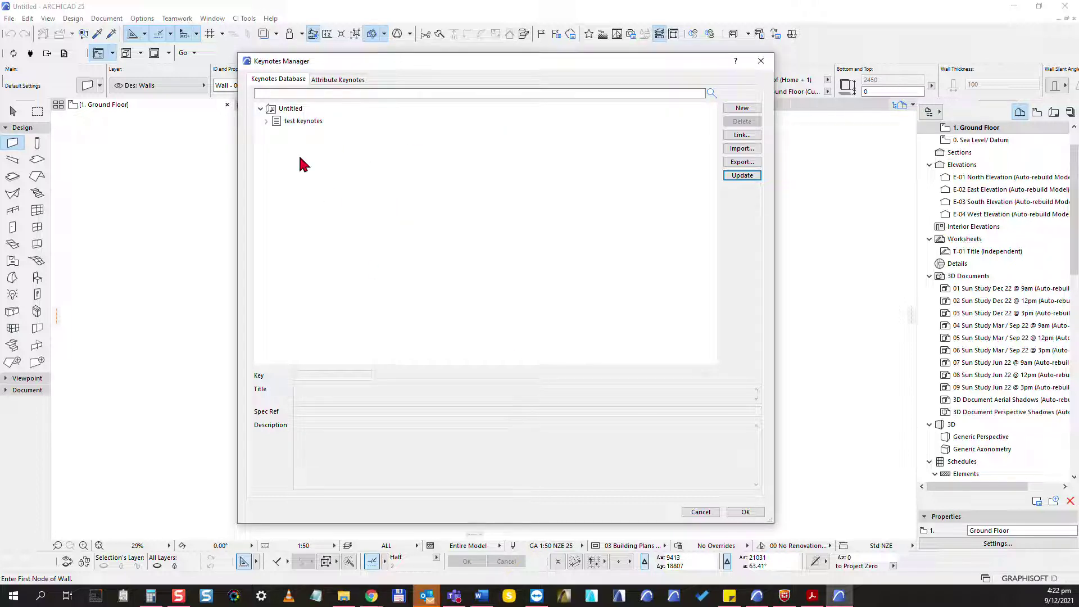
Expand the 8: External category in test keynotes and check the title and description of keynote 8.10.01.
left_click(266, 120)
left_click(272, 233)
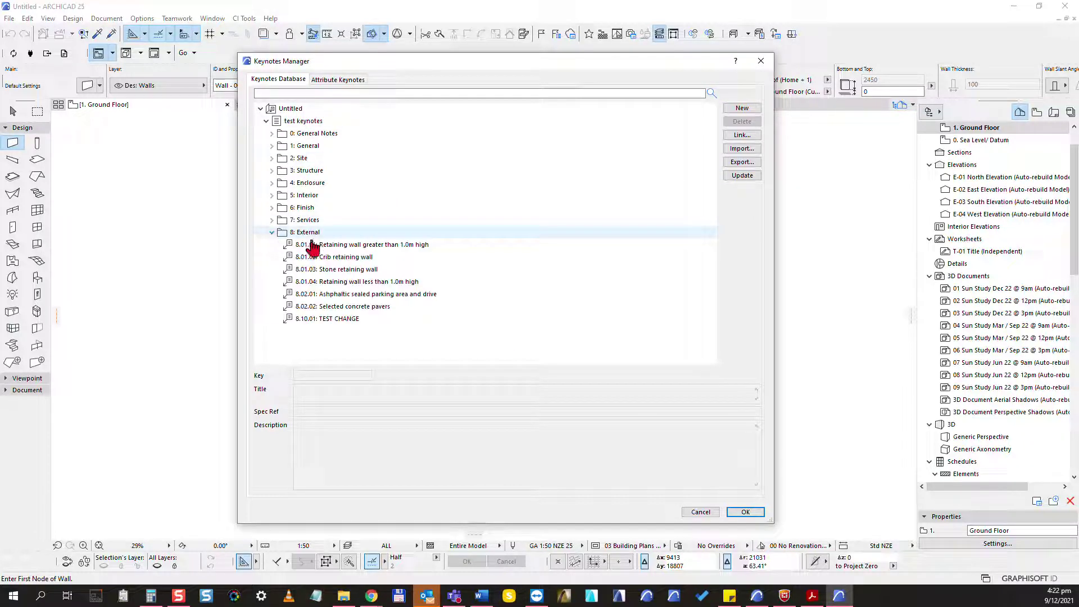
left_click(320, 320)
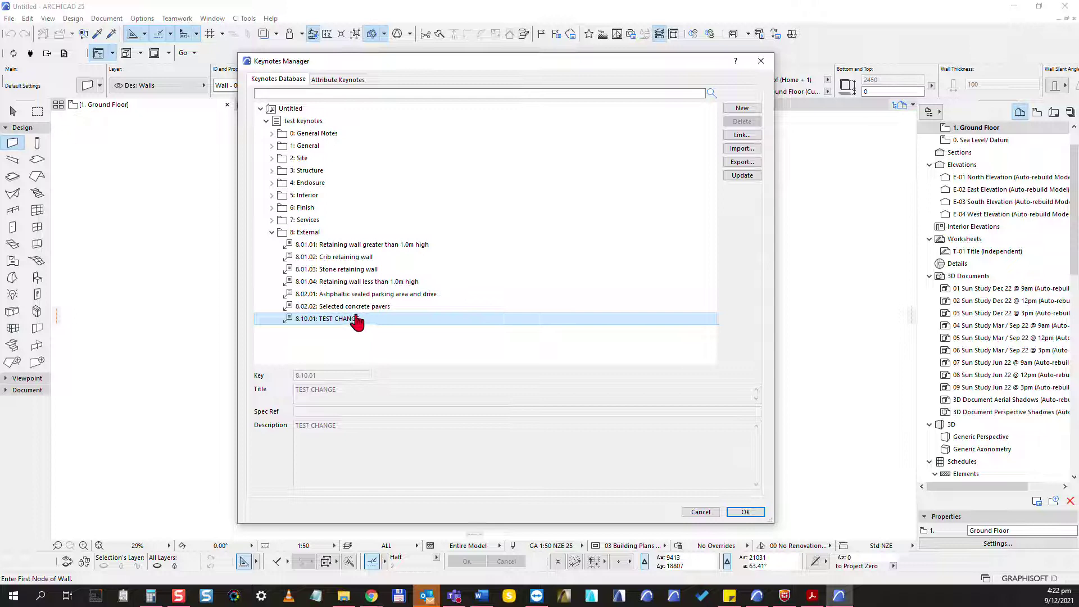